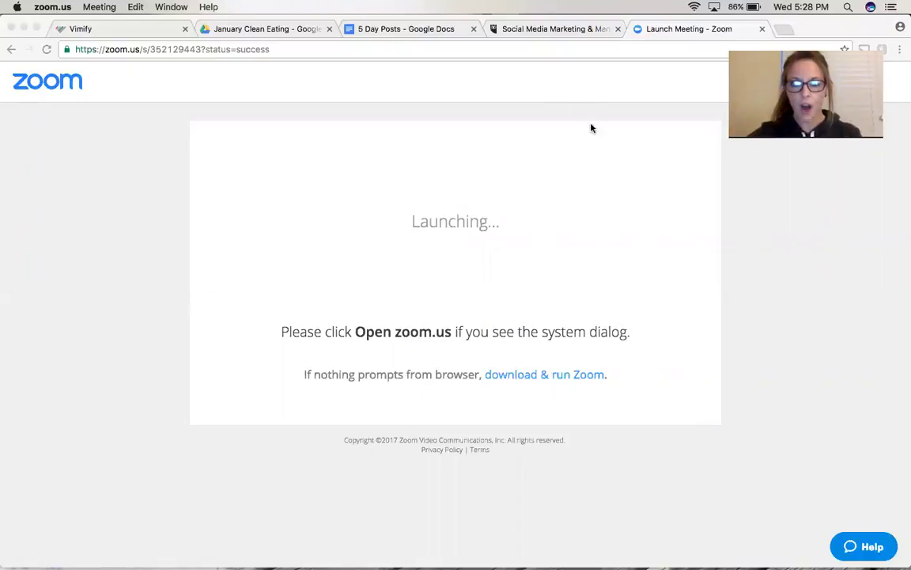
Step: Switch to the Social Media Marketing browser tab showing the Hootsuite homepage
{"action": "left_click", "coordinate": [545, 30]}
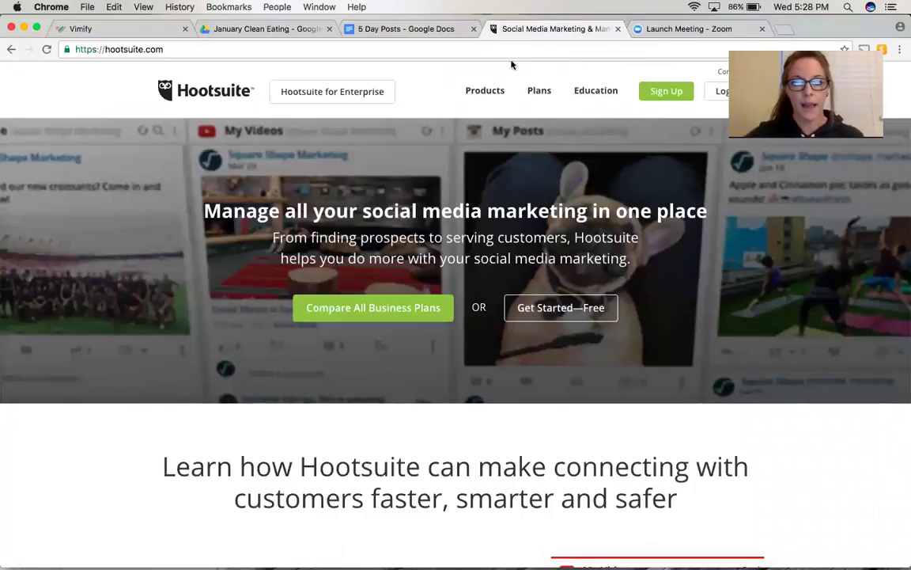
Step: Log in to Hootsuite and close the Hootsuite Pro welcome notice
{"action": "left_click", "coordinate": [716, 96]}
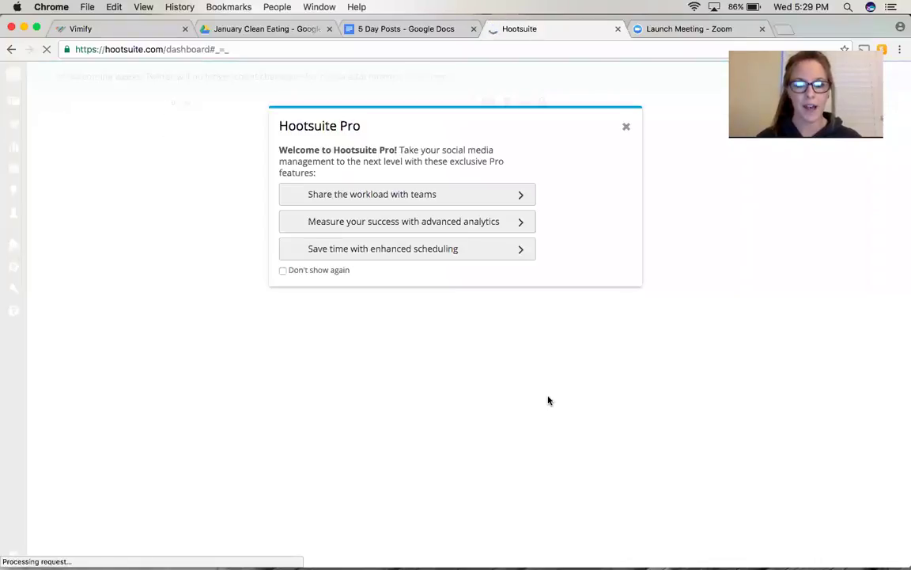
{"action": "left_click", "coordinate": [626, 128]}
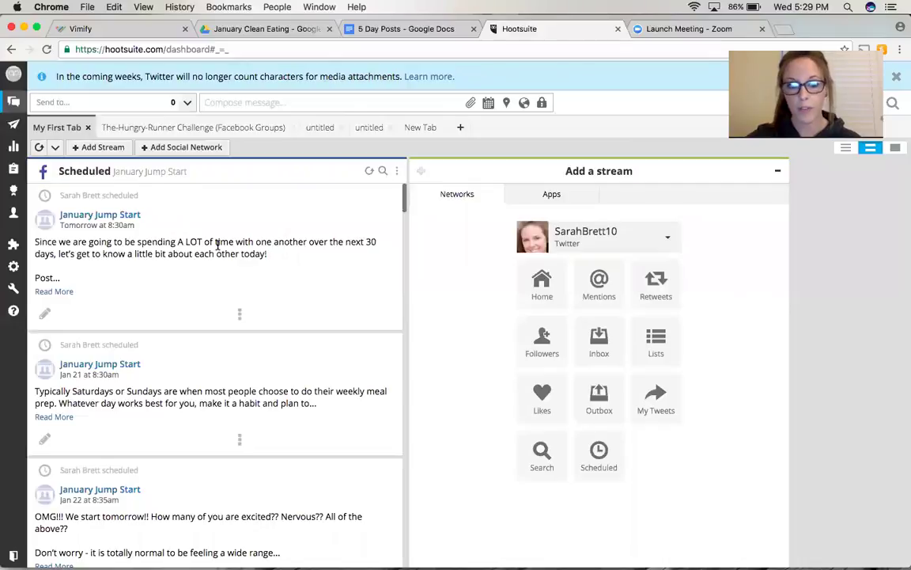
Step: Expand the full text of the Jan 22 January Jump Start post
{"action": "scroll", "coordinate": [218, 245], "scroll_direction": "down", "scroll_amount": 3}
{"action": "scroll", "coordinate": [218, 245], "scroll_direction": "up", "scroll_amount": 3}
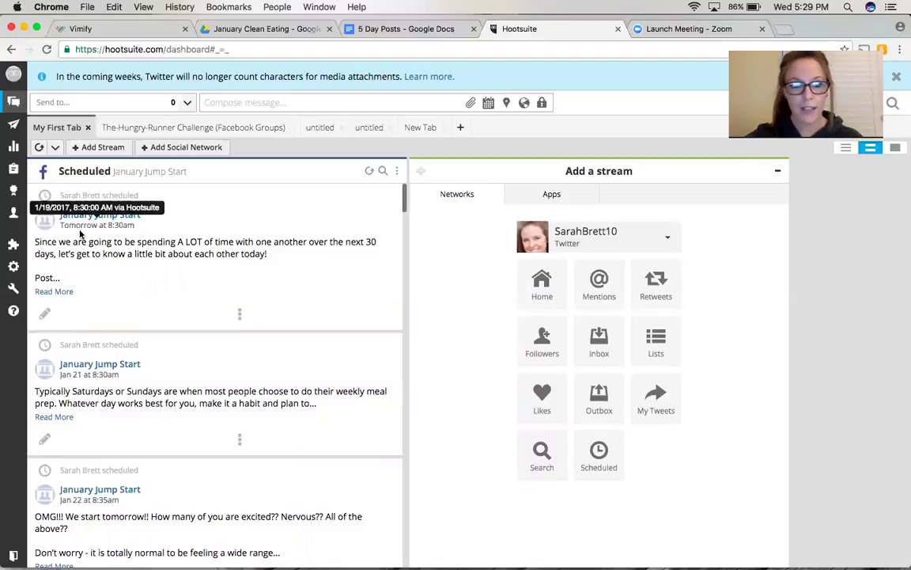
{"action": "scroll", "coordinate": [188, 240], "scroll_direction": "down", "scroll_amount": 3}
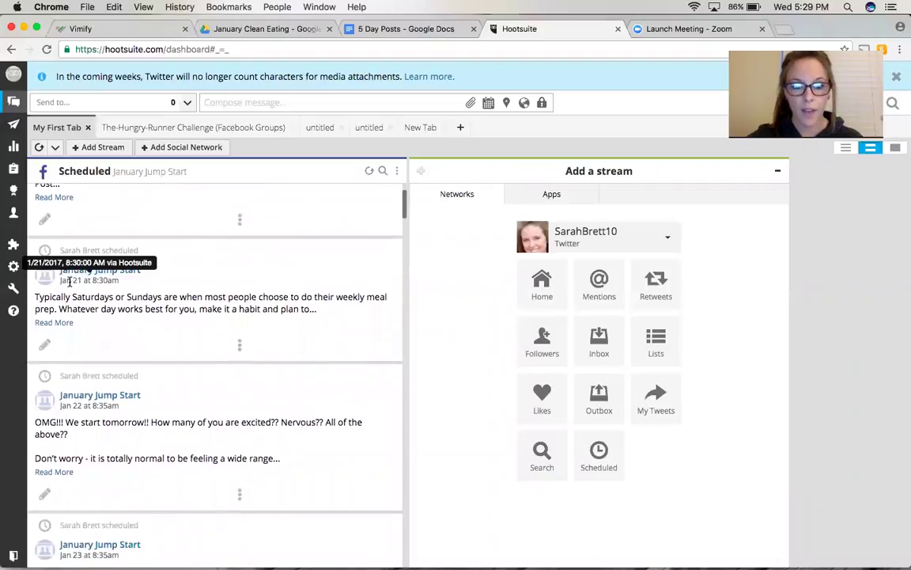
{"action": "scroll", "coordinate": [205, 309], "scroll_direction": "down", "scroll_amount": 3}
{"action": "scroll", "coordinate": [218, 313], "scroll_direction": "down", "scroll_amount": 1}
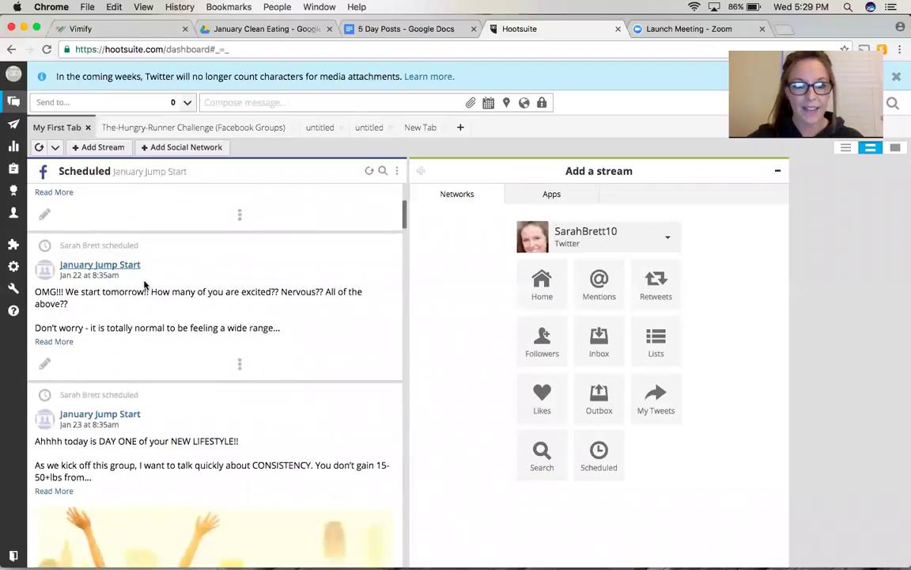
{"action": "left_click", "coordinate": [63, 341]}
Step: Expand the Jan 23 post's full text and review the rest of the Scheduled stream
{"action": "scroll", "coordinate": [157, 323], "scroll_direction": "down", "scroll_amount": 5}
{"action": "scroll", "coordinate": [161, 327], "scroll_direction": "up", "scroll_amount": 3}
{"action": "scroll", "coordinate": [161, 325], "scroll_direction": "down", "scroll_amount": 1}
{"action": "scroll", "coordinate": [161, 323], "scroll_direction": "down", "scroll_amount": 8}
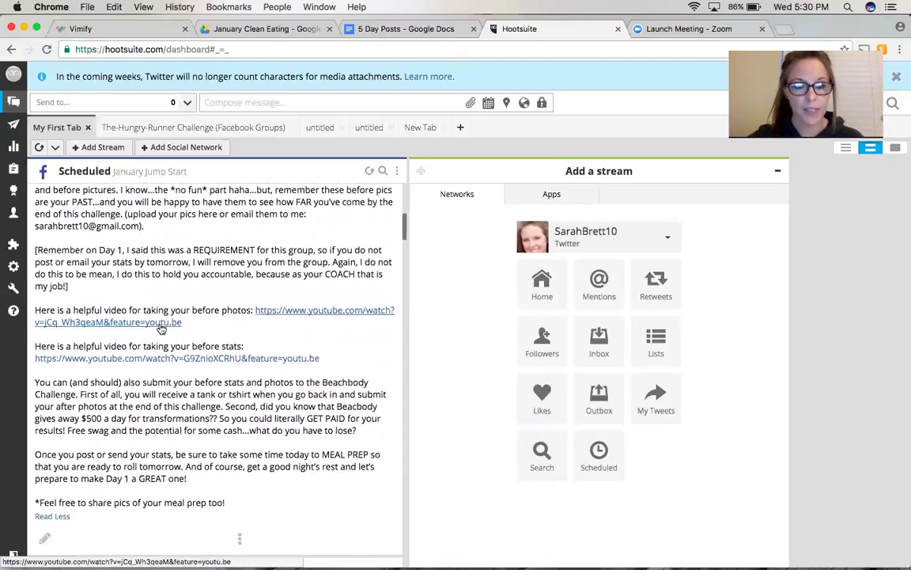
{"action": "scroll", "coordinate": [161, 323], "scroll_direction": "down", "scroll_amount": 3}
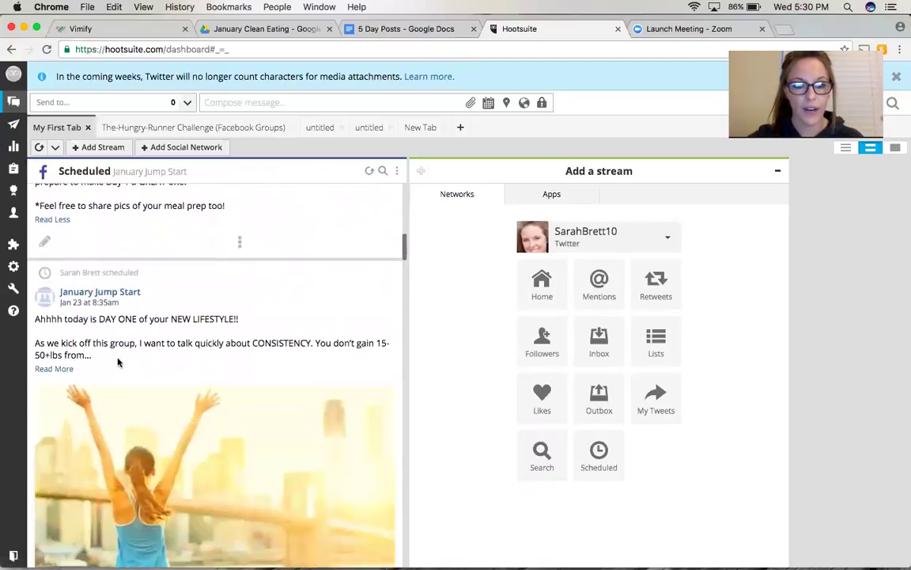
{"action": "left_click", "coordinate": [51, 368]}
{"action": "scroll", "coordinate": [176, 311], "scroll_direction": "down", "scroll_amount": 3}
{"action": "scroll", "coordinate": [177, 311], "scroll_direction": "down", "scroll_amount": 2}
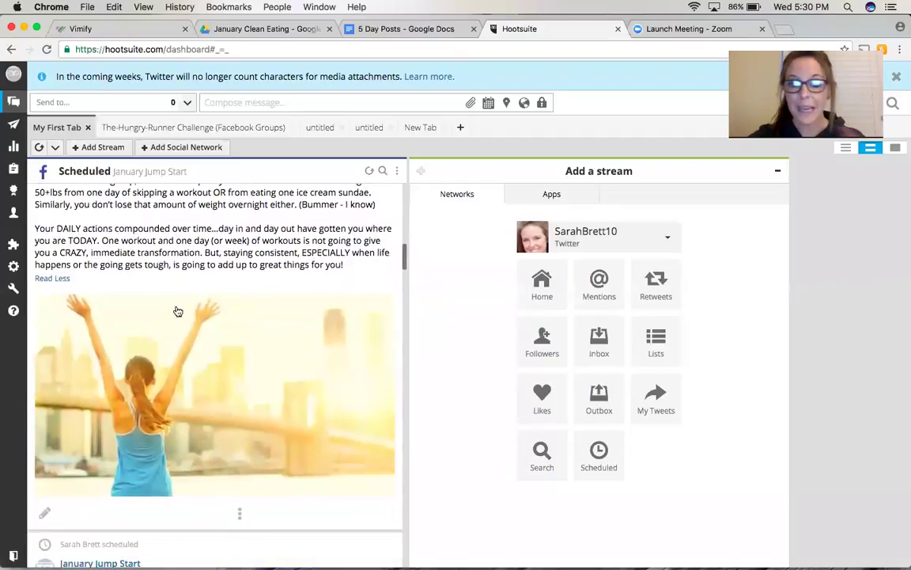
{"action": "scroll", "coordinate": [178, 311], "scroll_direction": "down", "scroll_amount": 4}
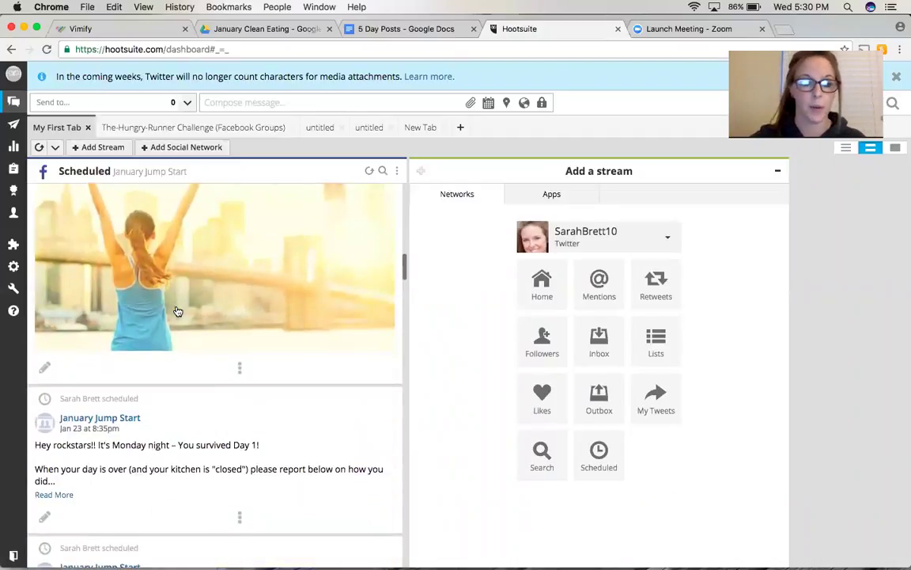
{"action": "scroll", "coordinate": [178, 311], "scroll_direction": "down", "scroll_amount": 10}
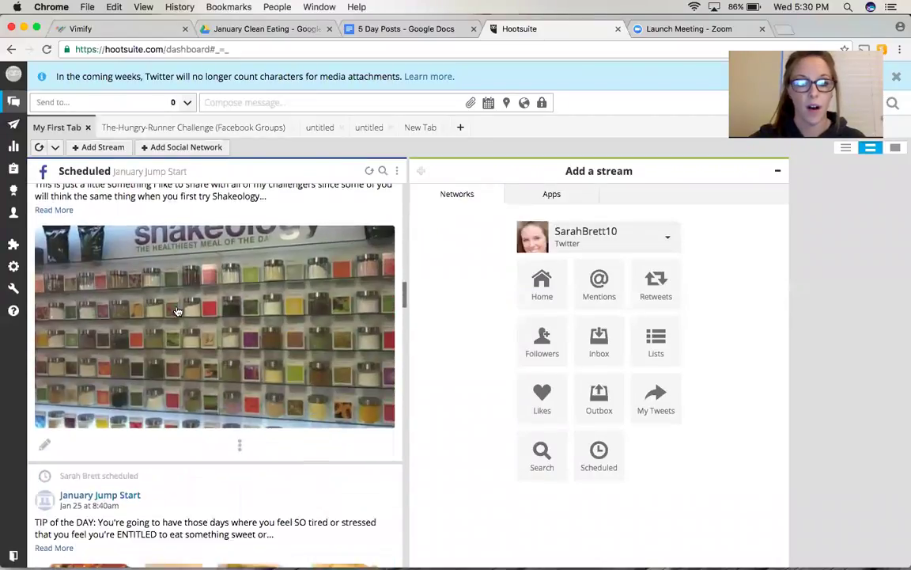
{"action": "scroll", "coordinate": [178, 311], "scroll_direction": "down", "scroll_amount": 15}
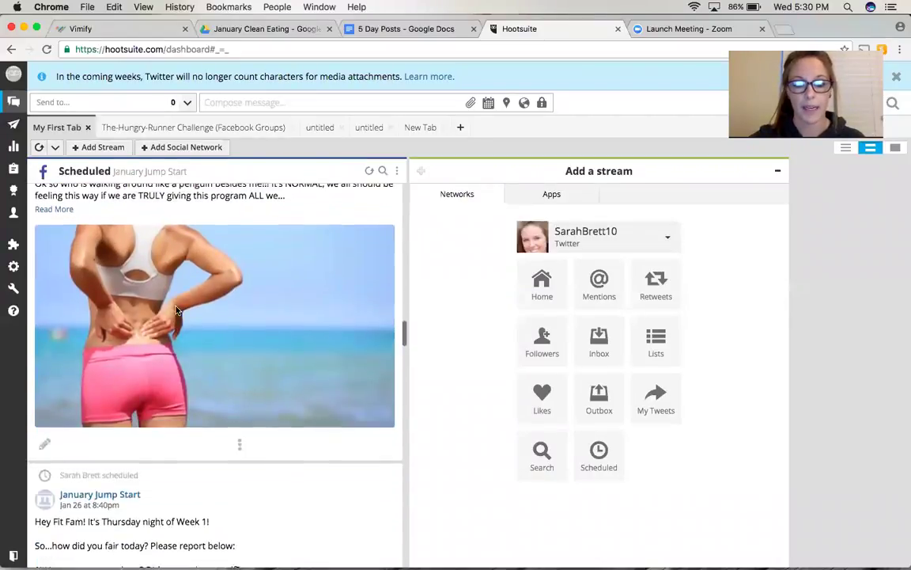
{"action": "scroll", "coordinate": [178, 311], "scroll_direction": "up", "scroll_amount": 20}
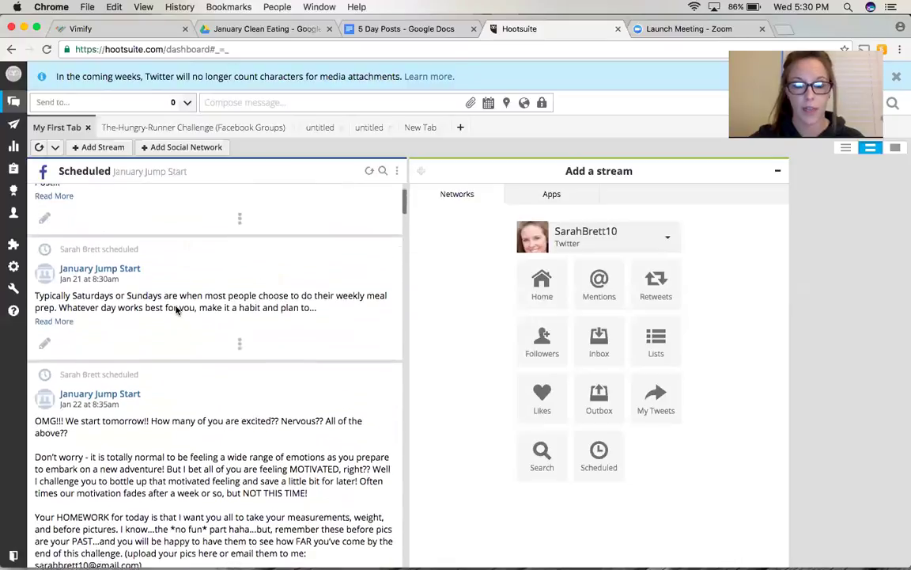
{"action": "scroll", "coordinate": [177, 311], "scroll_direction": "up", "scroll_amount": 2}
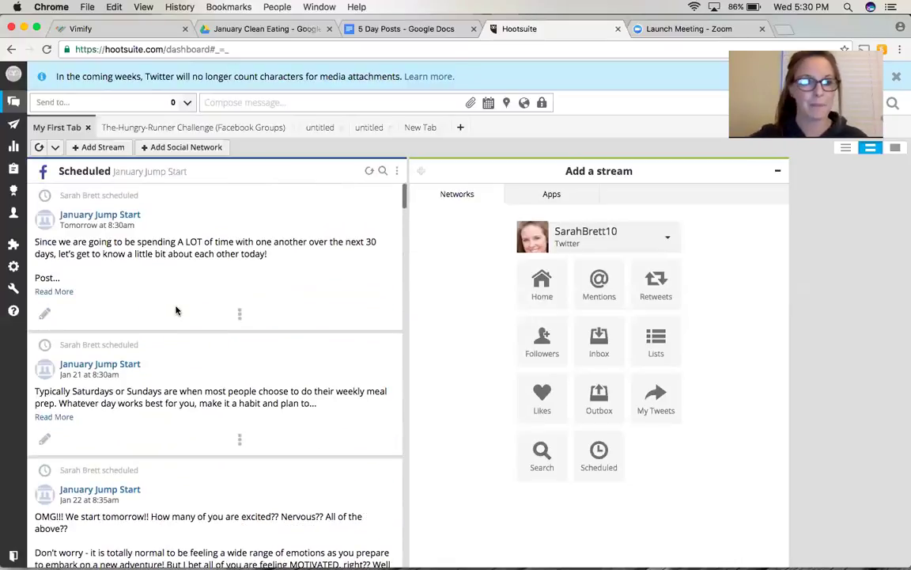
Step: From the avatar's profile page, open the Add Social Network dialog
{"action": "left_click", "coordinate": [14, 78]}
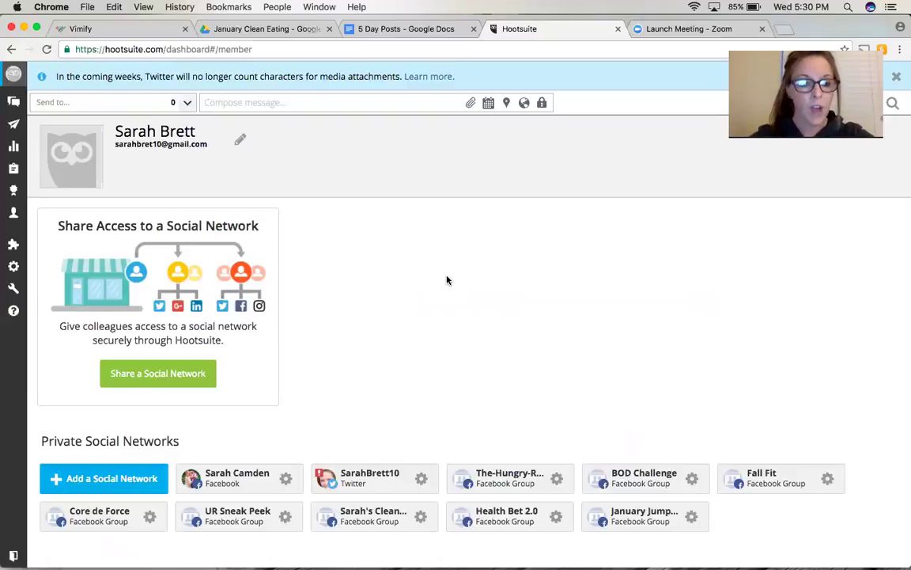
{"action": "left_click", "coordinate": [115, 478]}
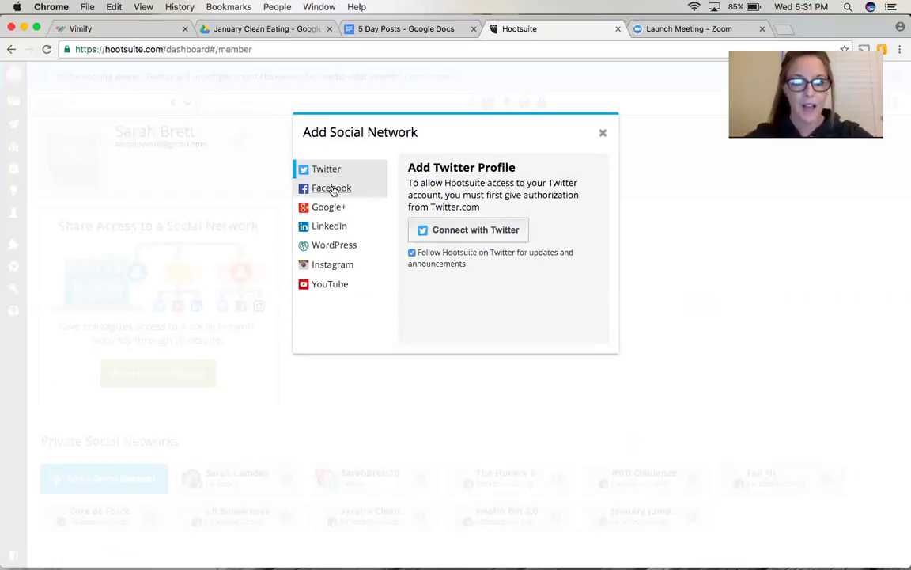
Step: Connect Hootsuite to Facebook, re-entering the account password
{"action": "left_click", "coordinate": [333, 189]}
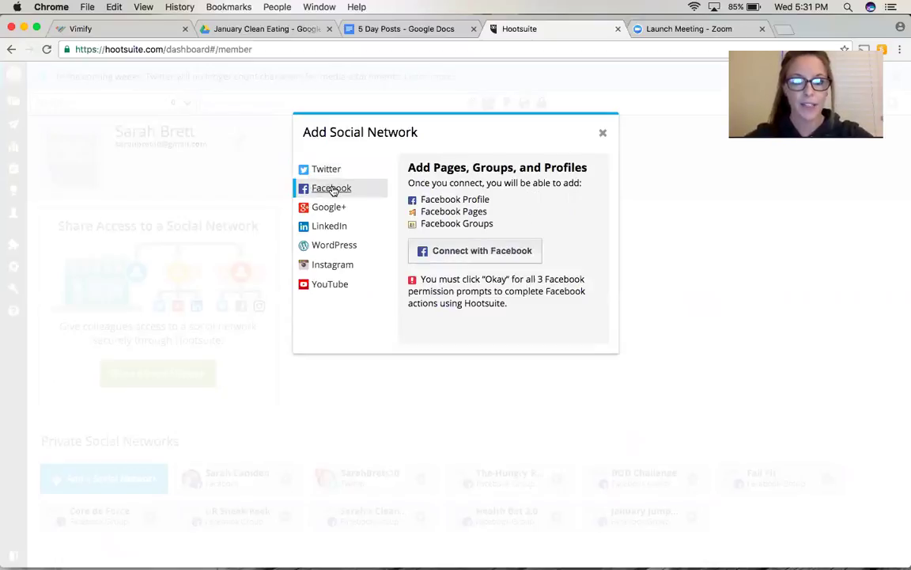
{"action": "left_click", "coordinate": [496, 257]}
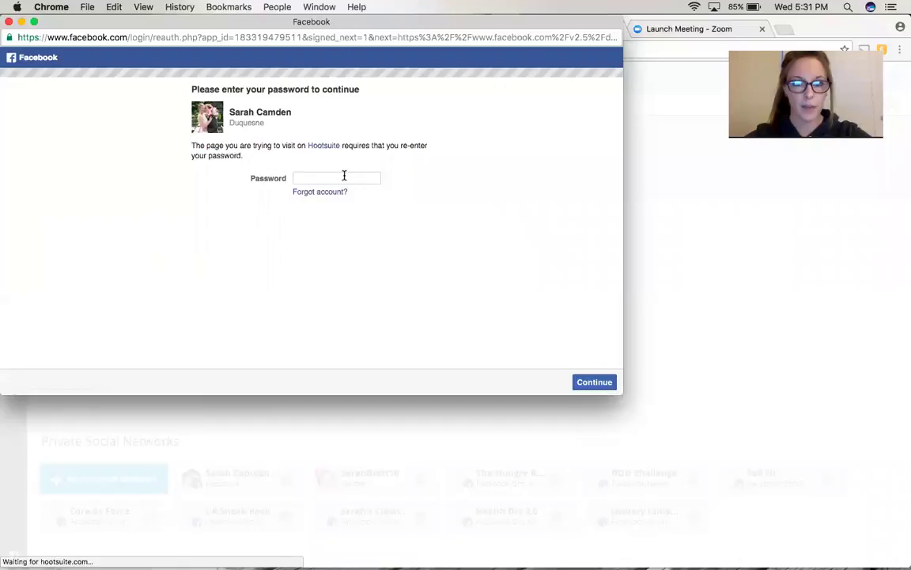
{"action": "left_click", "coordinate": [344, 177]}
{"action": "type", "text": "••••••••••••"}
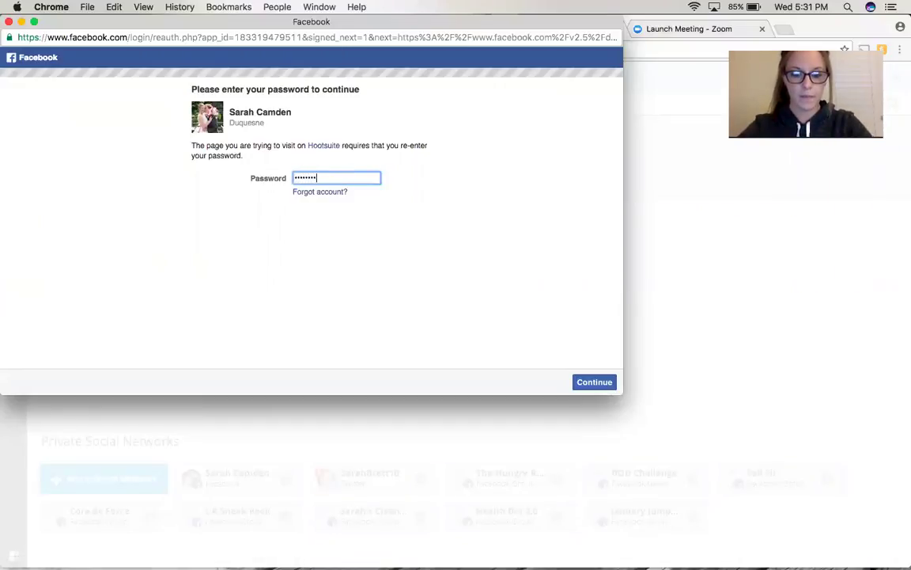
{"action": "key", "text": "Return"}
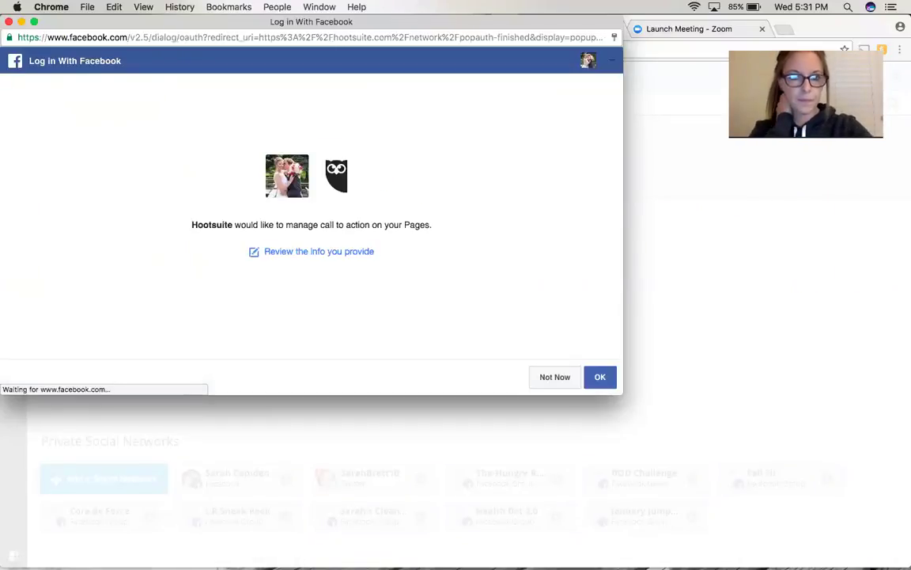
Step: Decline the Pages permission and tick the Meal Prep group
{"action": "left_click", "coordinate": [554, 383]}
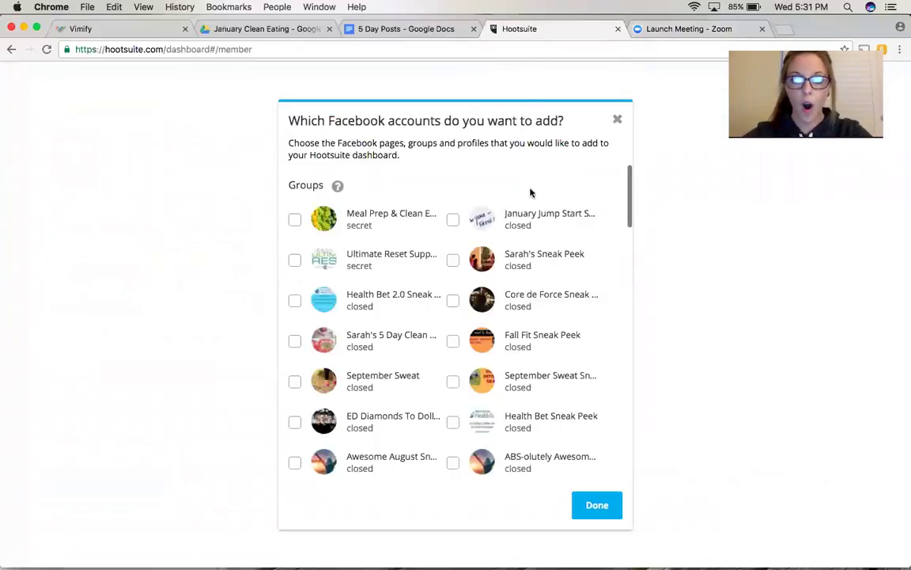
{"action": "scroll", "coordinate": [529, 197], "scroll_direction": "down", "scroll_amount": 1}
{"action": "scroll", "coordinate": [530, 197], "scroll_direction": "down", "scroll_amount": 5}
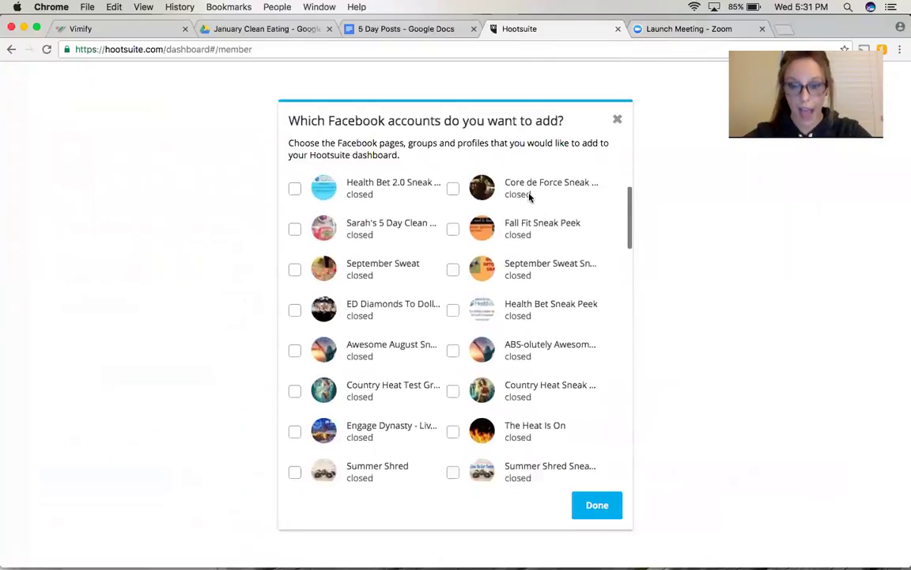
{"action": "scroll", "coordinate": [529, 197], "scroll_direction": "down", "scroll_amount": 10}
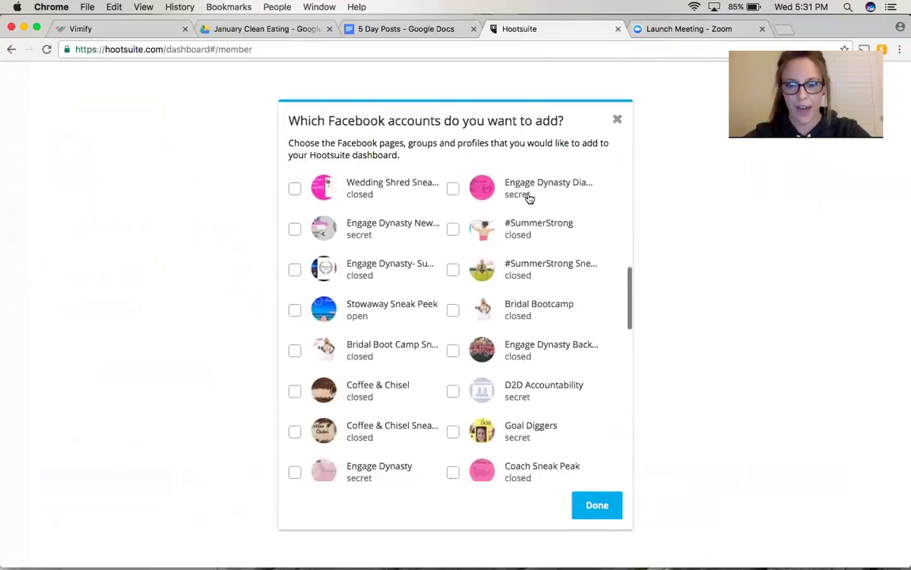
{"action": "scroll", "coordinate": [530, 197], "scroll_direction": "down", "scroll_amount": 5}
{"action": "scroll", "coordinate": [530, 197], "scroll_direction": "up", "scroll_amount": 20}
{"action": "scroll", "coordinate": [530, 197], "scroll_direction": "up", "scroll_amount": 2}
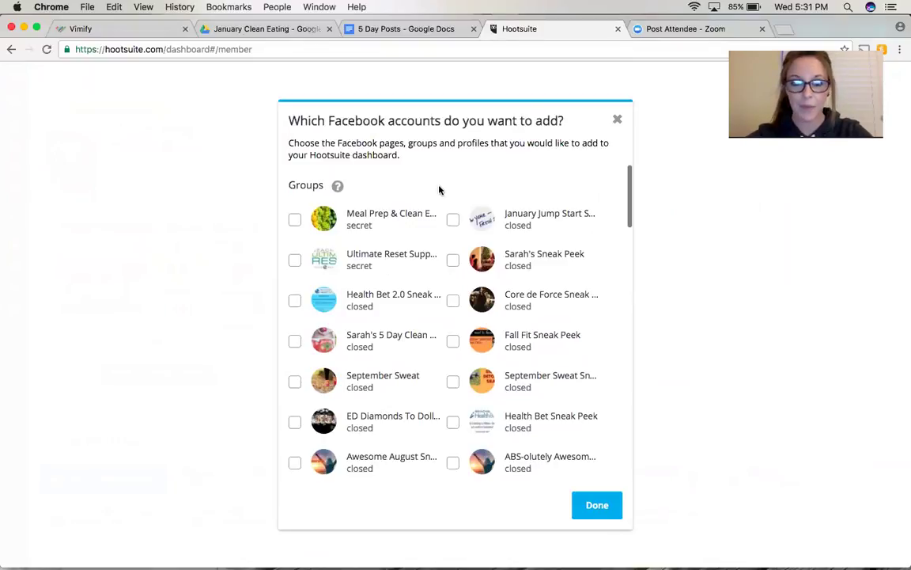
{"action": "left_click", "coordinate": [294, 223]}
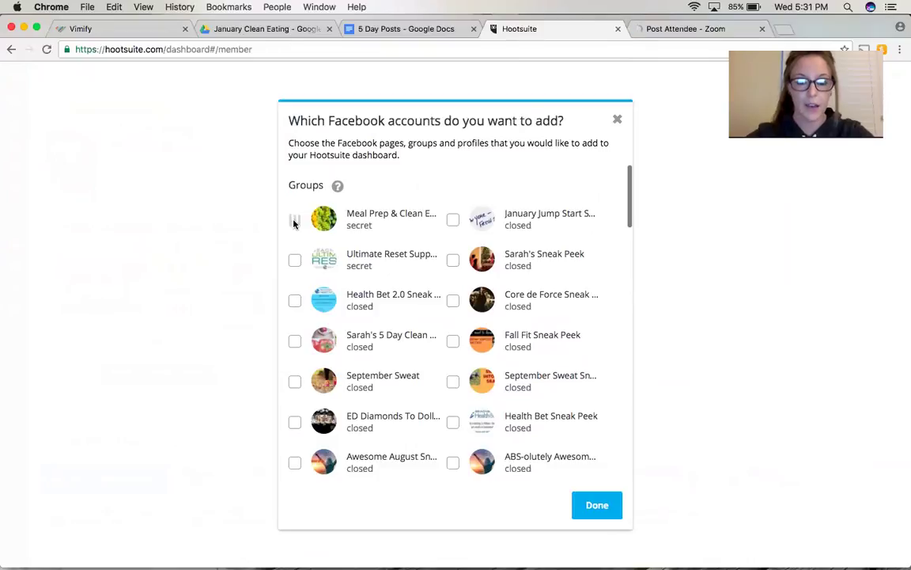
Step: Finish adding the Meal Prep group and return to the Streams dashboard
{"action": "left_click", "coordinate": [593, 506]}
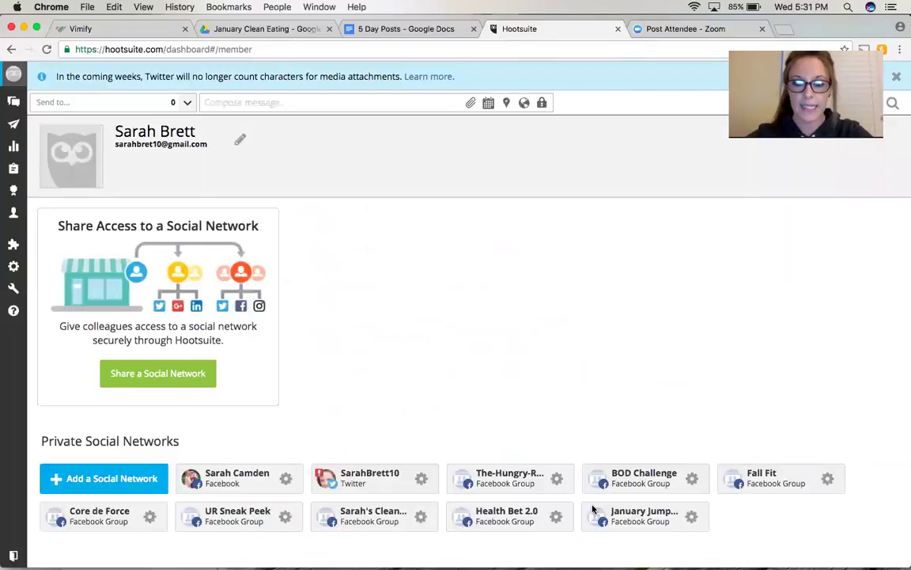
{"action": "mouse_move", "coordinate": [9, 94]}
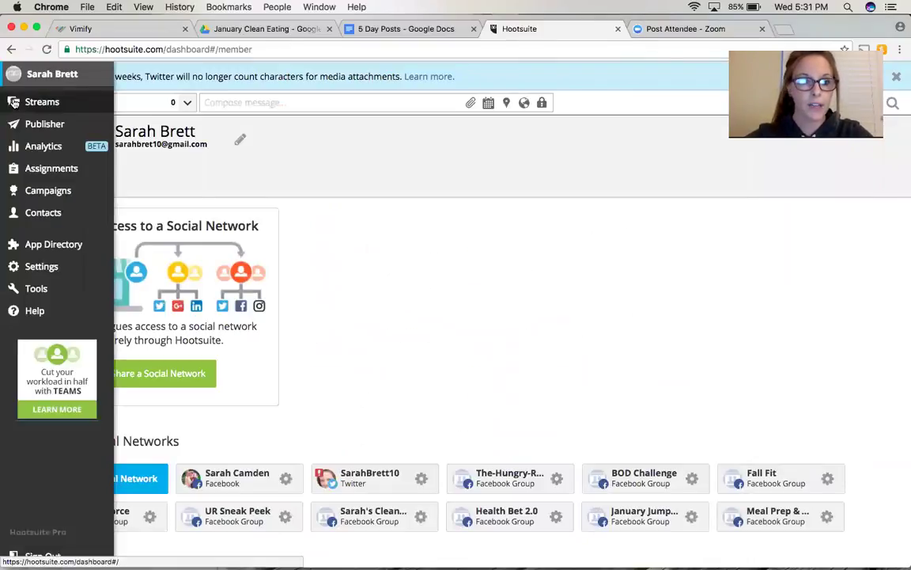
{"action": "left_click", "coordinate": [11, 101]}
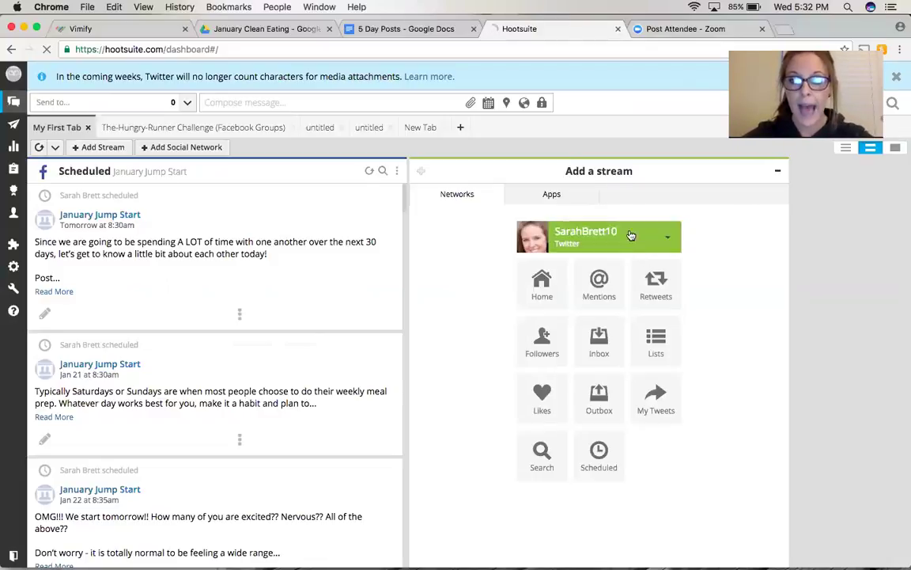
Step: Add a Scheduled stream for the Meal Prep & Clean Eating group
{"action": "left_click", "coordinate": [653, 243]}
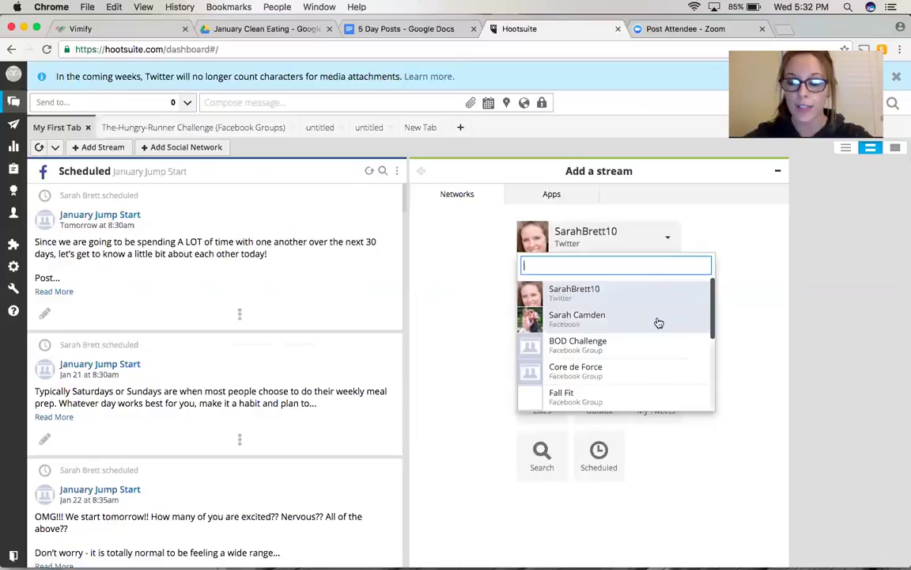
{"action": "scroll", "coordinate": [659, 323], "scroll_direction": "down", "scroll_amount": 1}
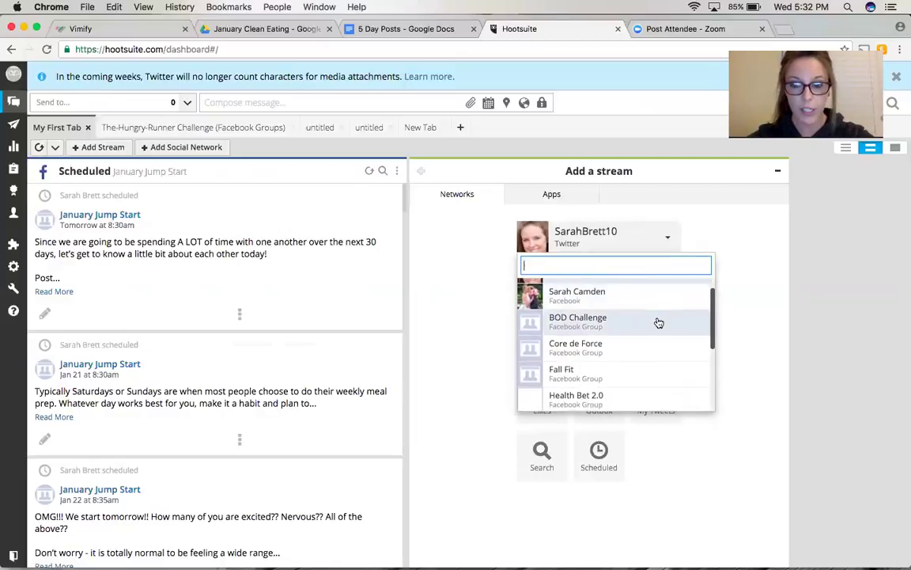
{"action": "scroll", "coordinate": [659, 323], "scroll_direction": "down", "scroll_amount": 1}
{"action": "scroll", "coordinate": [659, 323], "scroll_direction": "down", "scroll_amount": 2}
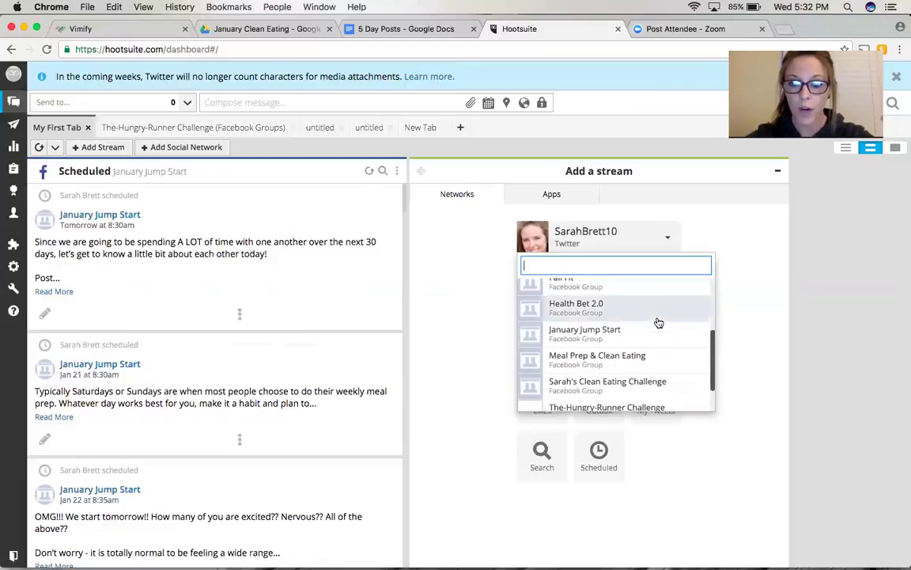
{"action": "left_click", "coordinate": [600, 361]}
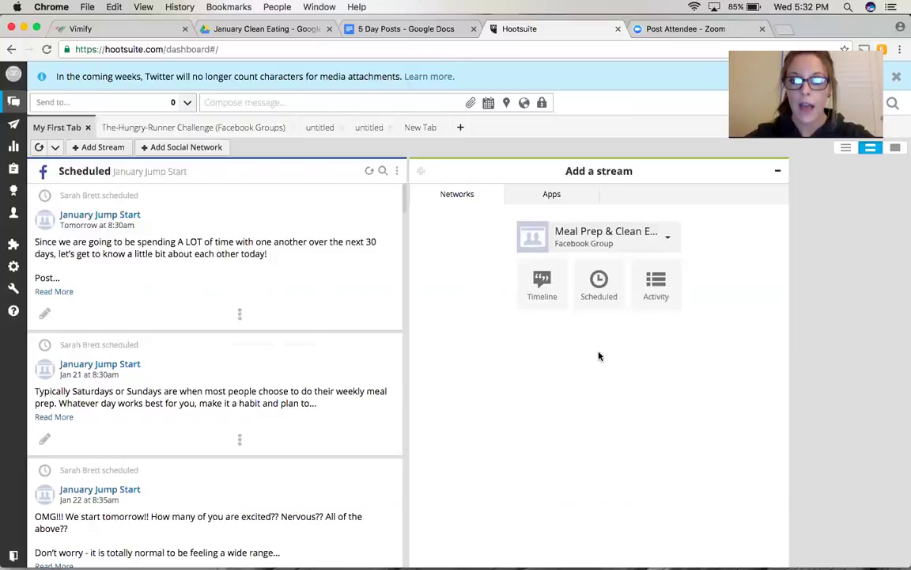
{"action": "left_click", "coordinate": [599, 289]}
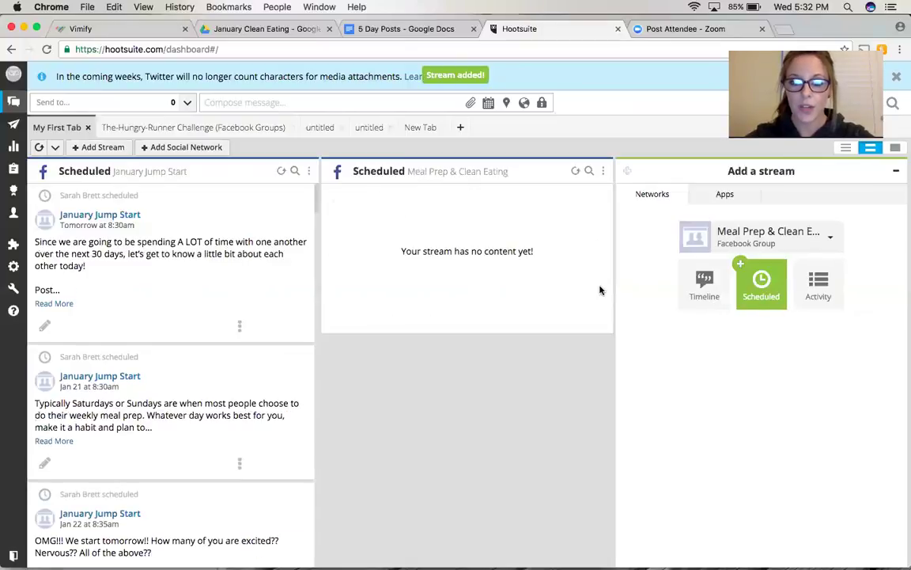
Step: Bring up the 5 Day Posts document in Google Docs
{"action": "scroll", "coordinate": [213, 231], "scroll_direction": "down", "scroll_amount": 10}
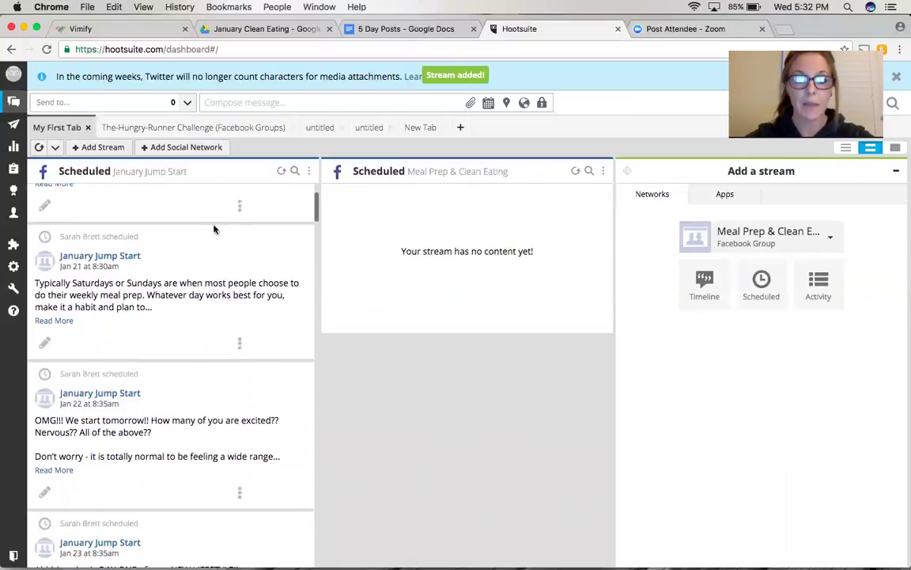
{"action": "scroll", "coordinate": [216, 231], "scroll_direction": "down", "scroll_amount": 10}
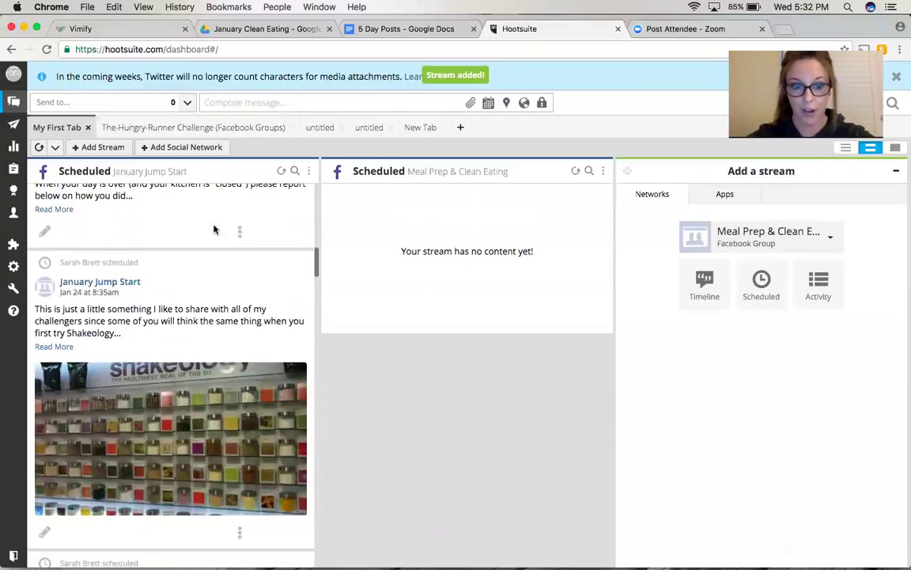
{"action": "scroll", "coordinate": [214, 230], "scroll_direction": "down", "scroll_amount": 5}
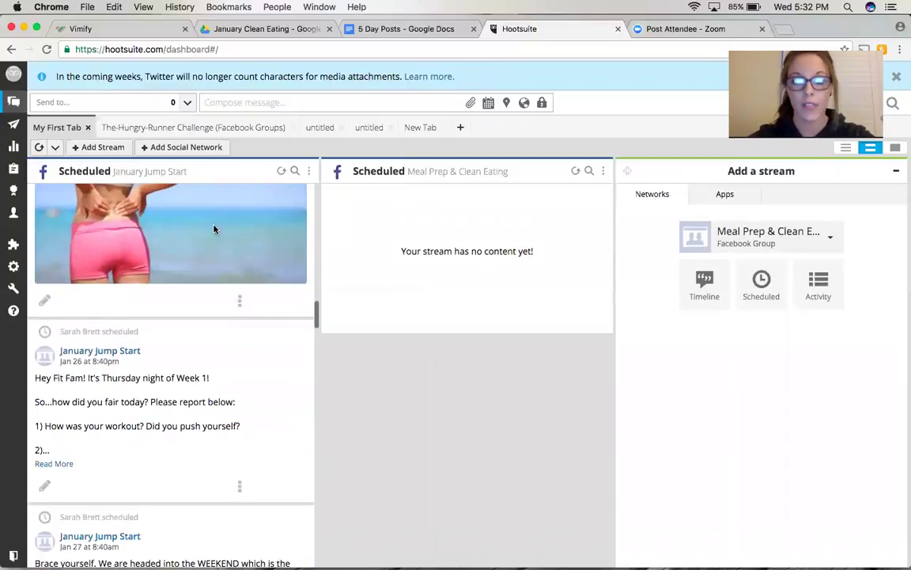
{"action": "scroll", "coordinate": [213, 229], "scroll_direction": "up", "scroll_amount": 20}
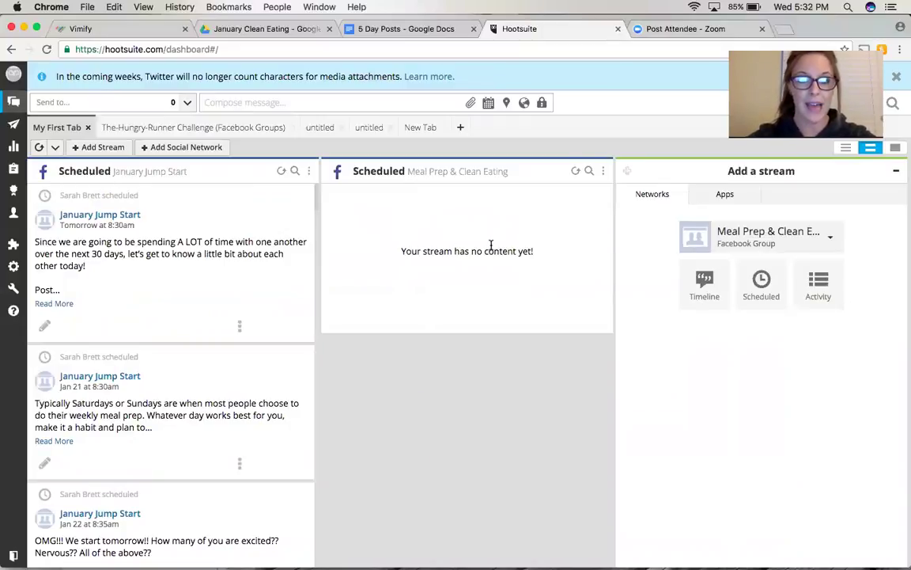
{"action": "left_click", "coordinate": [388, 30]}
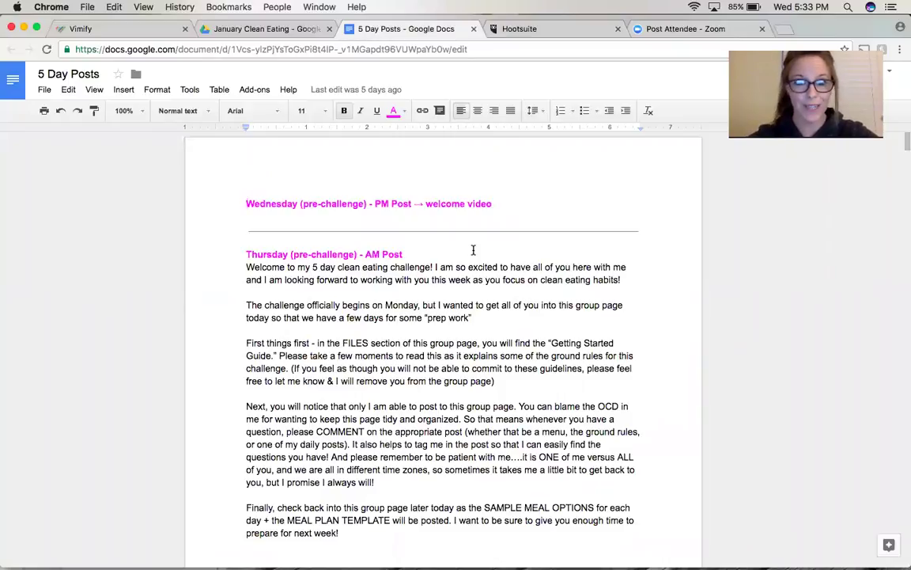
Step: Copy the Sunday pre-challenge AM Post paragraphs and return to Hootsuite
{"action": "scroll", "coordinate": [473, 250], "scroll_direction": "down", "scroll_amount": 10}
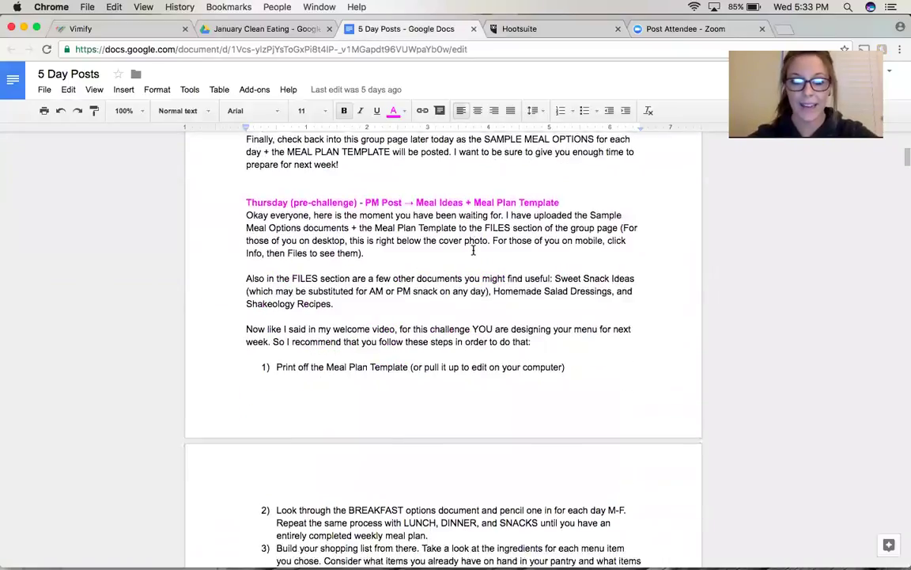
{"action": "scroll", "coordinate": [473, 250], "scroll_direction": "down", "scroll_amount": 20}
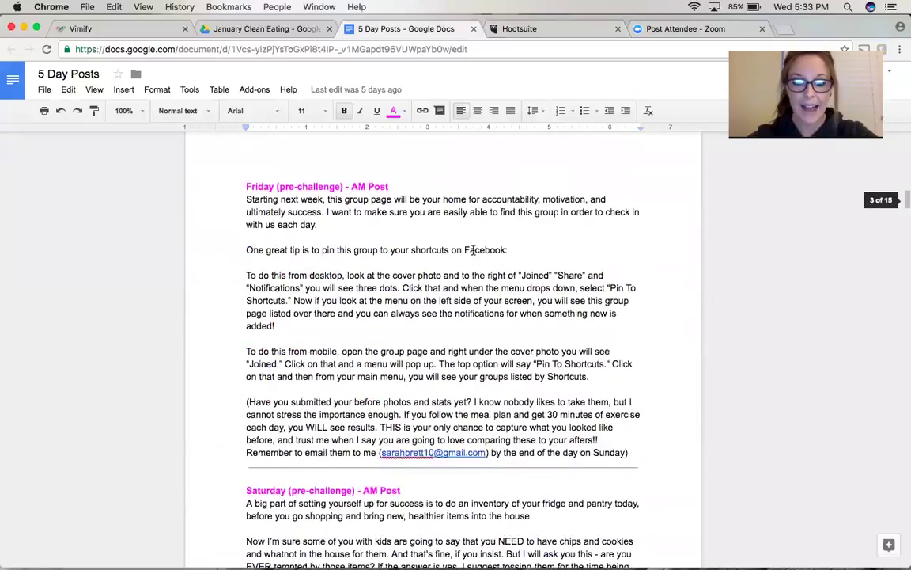
{"action": "scroll", "coordinate": [473, 250], "scroll_direction": "down", "scroll_amount": 20}
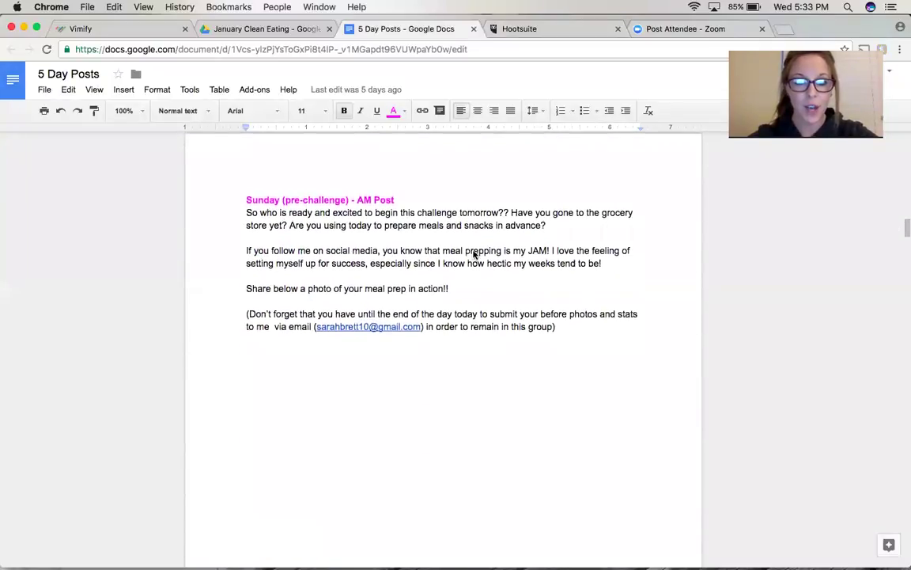
{"action": "scroll", "coordinate": [475, 254], "scroll_direction": "down", "scroll_amount": 2}
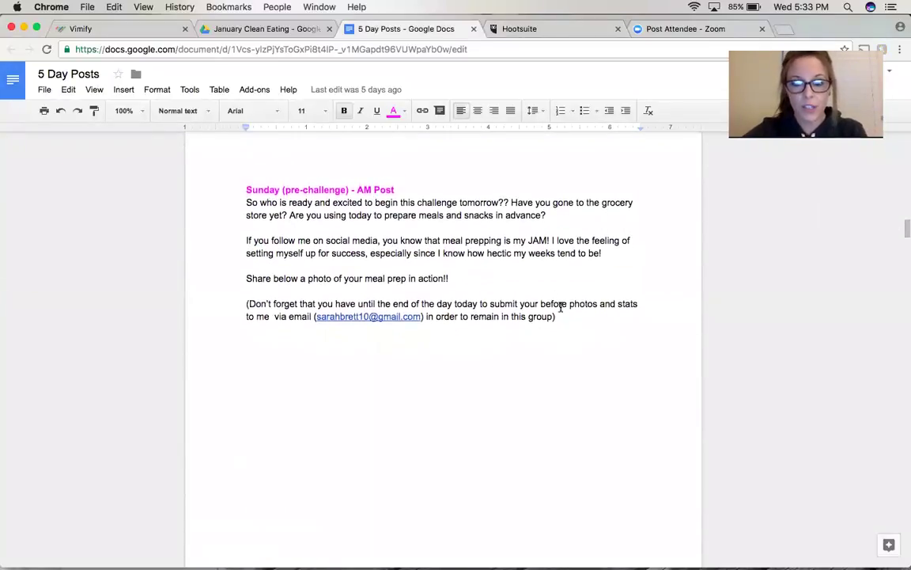
{"action": "left_click_drag", "start_coordinate": [557, 317], "coordinate": [247, 200]}
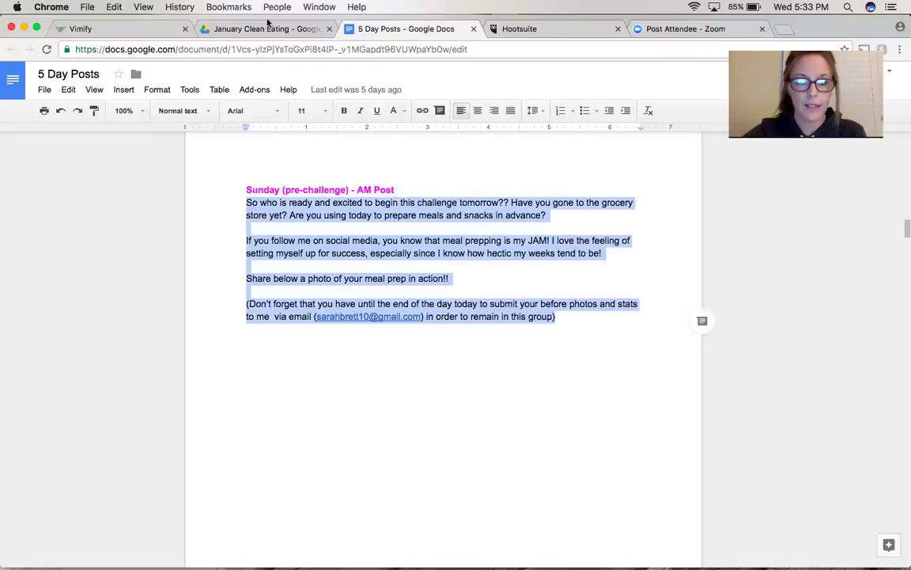
{"action": "left_click", "coordinate": [539, 28]}
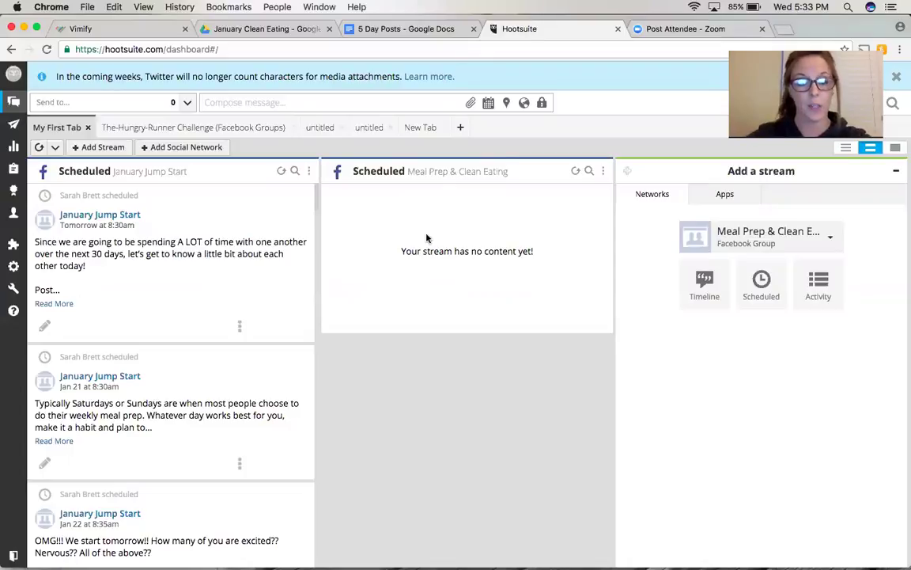
Step: Start a new post to Meal Prep & Clean Eating and paste the Sunday post text
{"action": "left_click", "coordinate": [129, 104]}
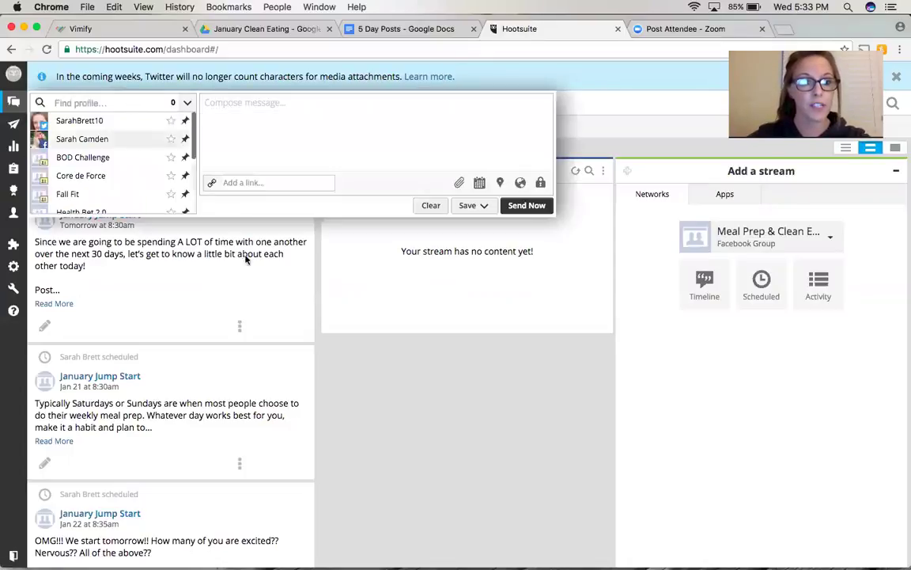
{"action": "left_click", "coordinate": [111, 104]}
{"action": "left_click", "coordinate": [106, 104]}
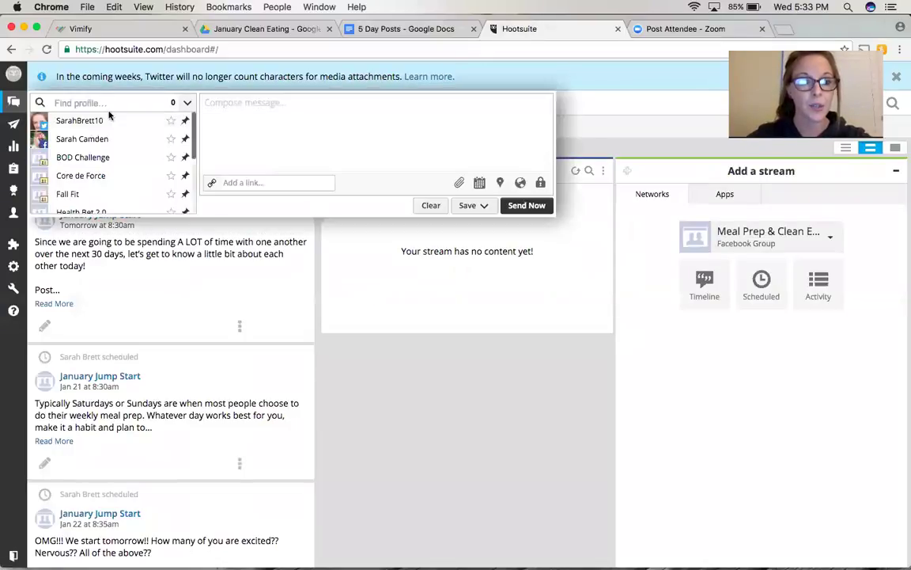
{"action": "mouse_move", "coordinate": [112, 121]}
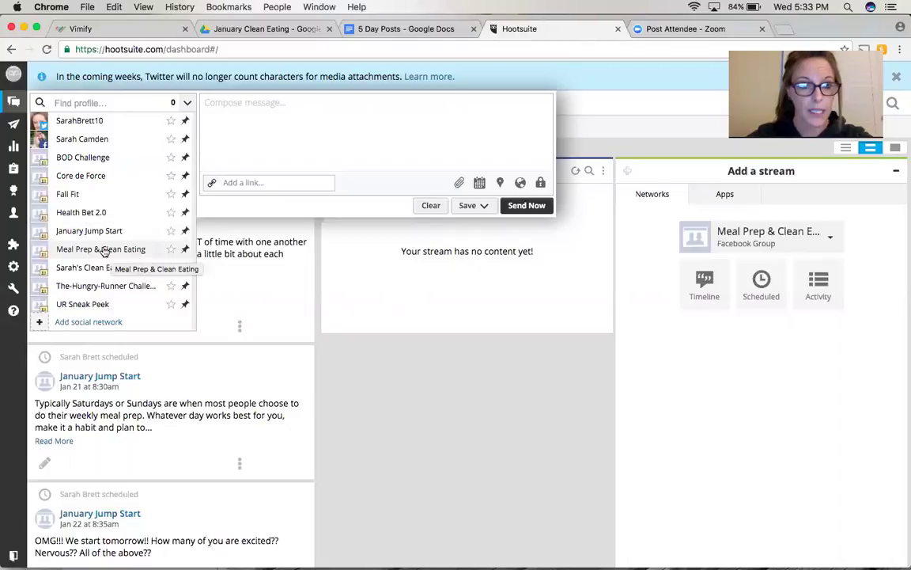
{"action": "left_click", "coordinate": [101, 249]}
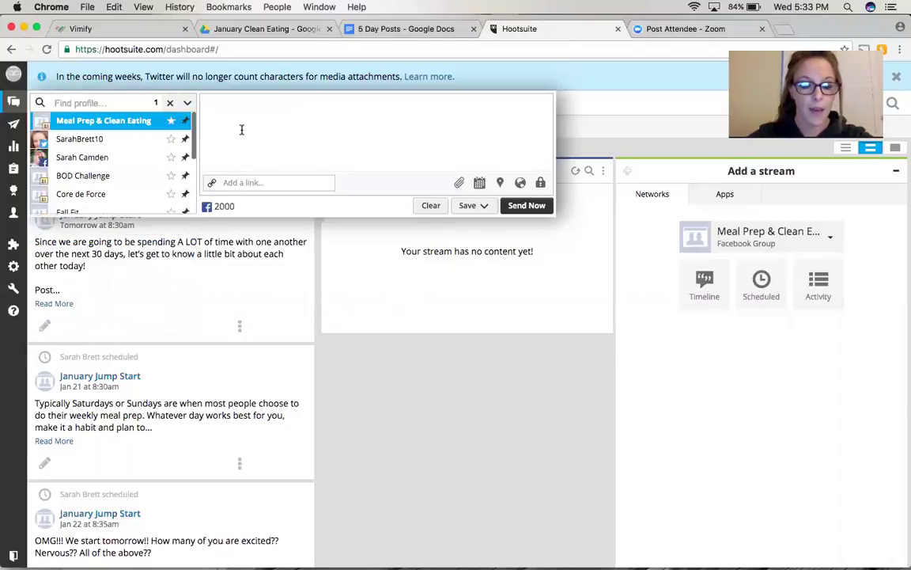
{"action": "key", "text": "super+v"}
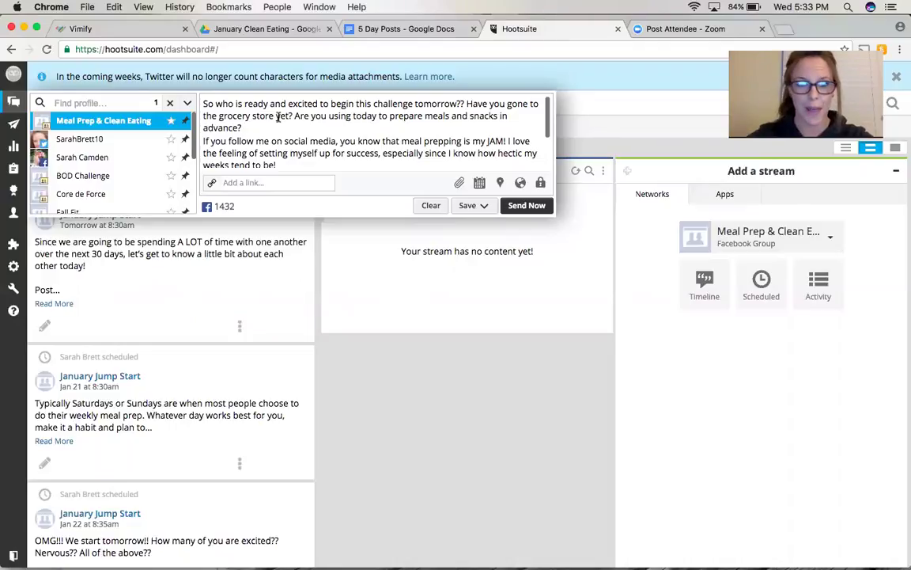
Step: Insert blank lines after the first two paragraphs and the photo request line
{"action": "left_click", "coordinate": [242, 127]}
{"action": "key", "text": "Return"}
{"action": "scroll", "coordinate": [323, 108], "scroll_direction": "down", "scroll_amount": 3}
{"action": "left_click", "coordinate": [273, 129]}
{"action": "key", "text": "Return"}
{"action": "scroll", "coordinate": [395, 125], "scroll_direction": "down", "scroll_amount": 2}
{"action": "left_click", "coordinate": [413, 126]}
{"action": "key", "text": "Return"}
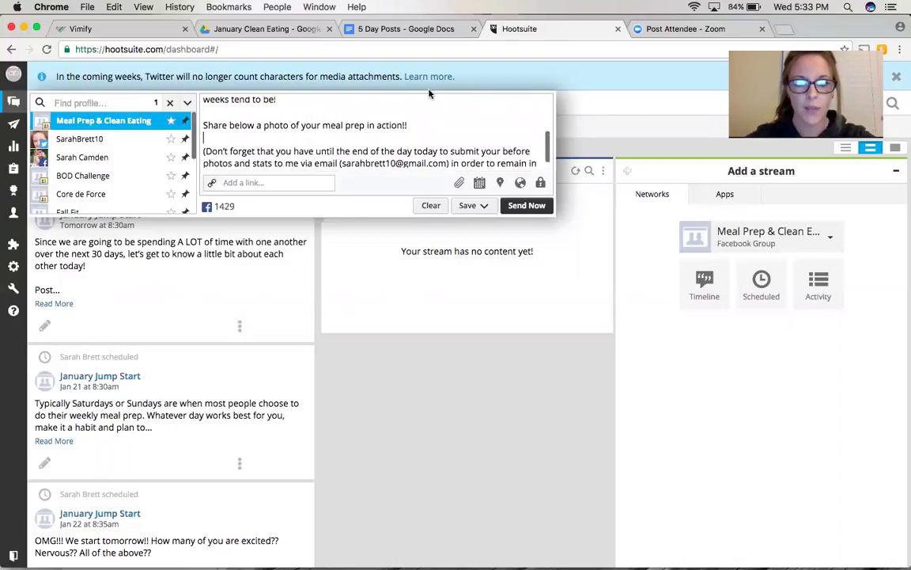
{"action": "scroll", "coordinate": [434, 122], "scroll_direction": "up", "scroll_amount": 5}
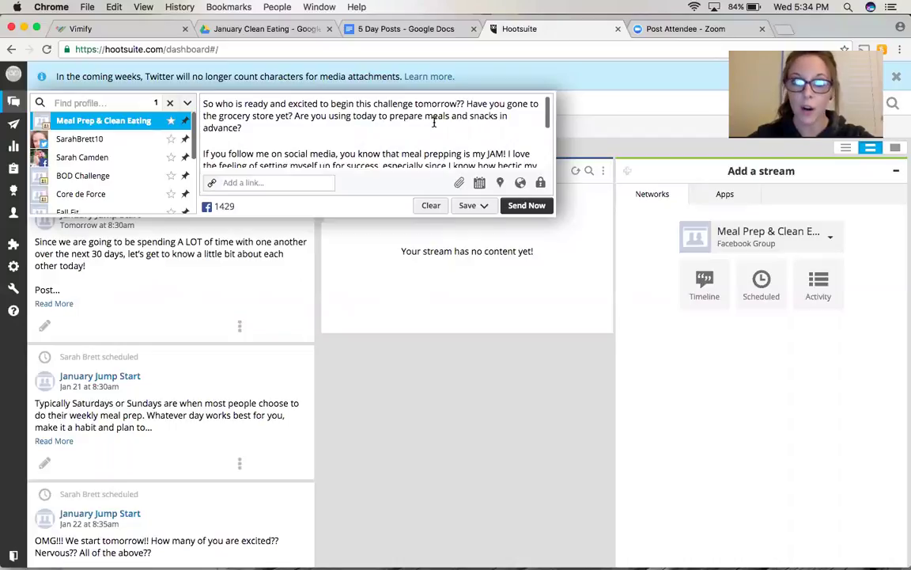
{"action": "scroll", "coordinate": [433, 123], "scroll_direction": "down", "scroll_amount": 5}
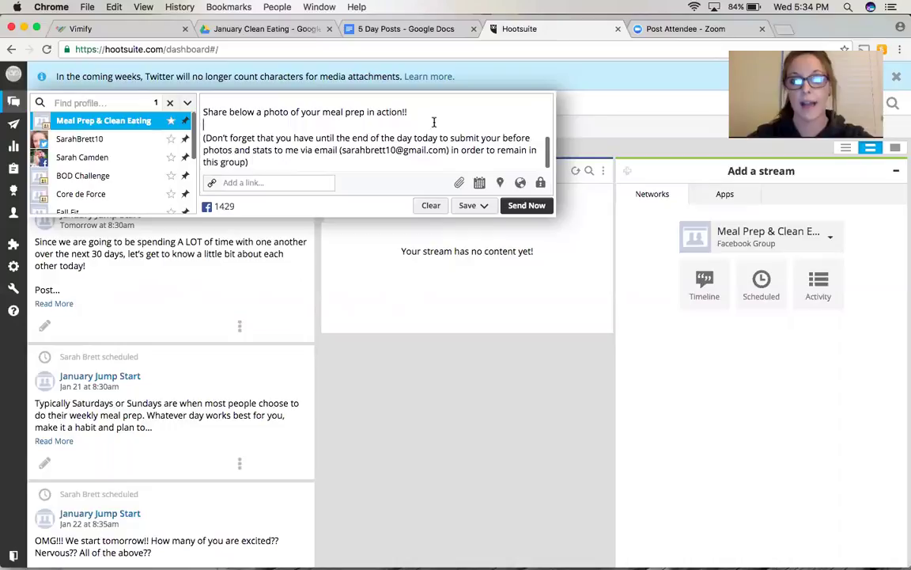
Step: Attach an image and schedule the post for 8:40 AM on January 22, 2017
{"action": "left_click", "coordinate": [459, 183]}
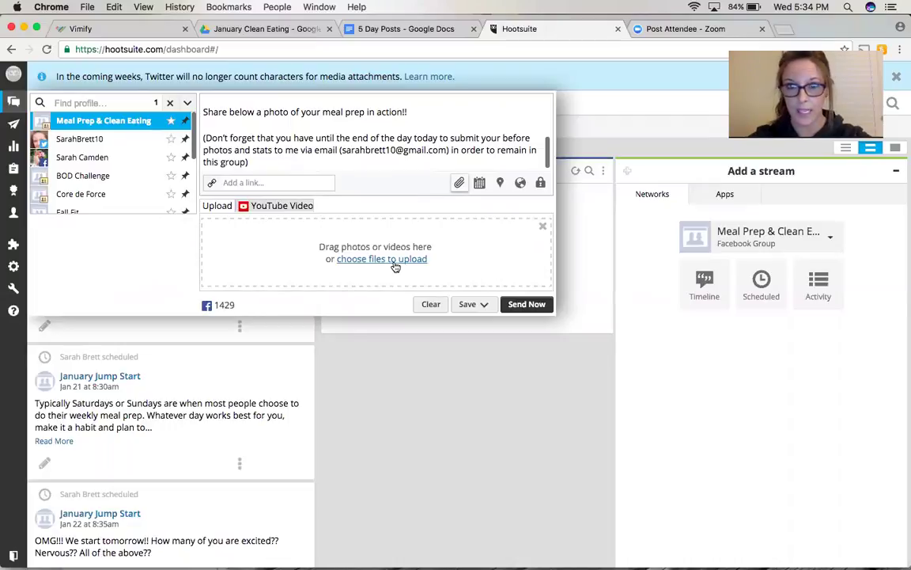
{"action": "left_click", "coordinate": [484, 97]}
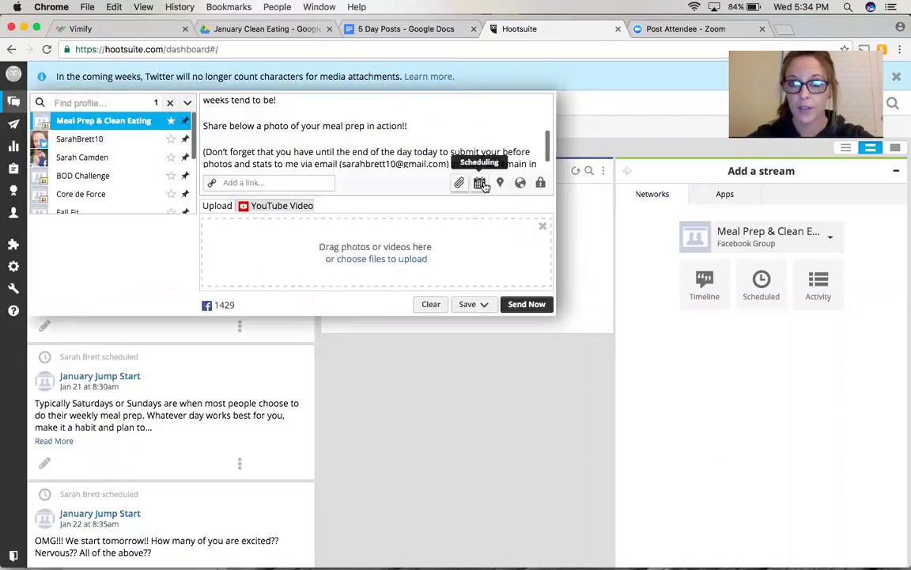
{"action": "left_click", "coordinate": [481, 182]}
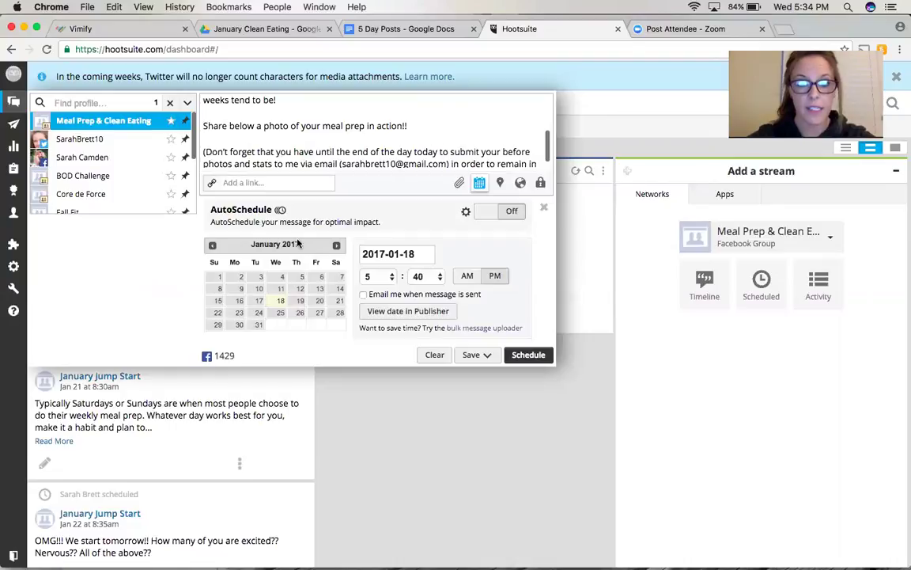
{"action": "left_click", "coordinate": [217, 315]}
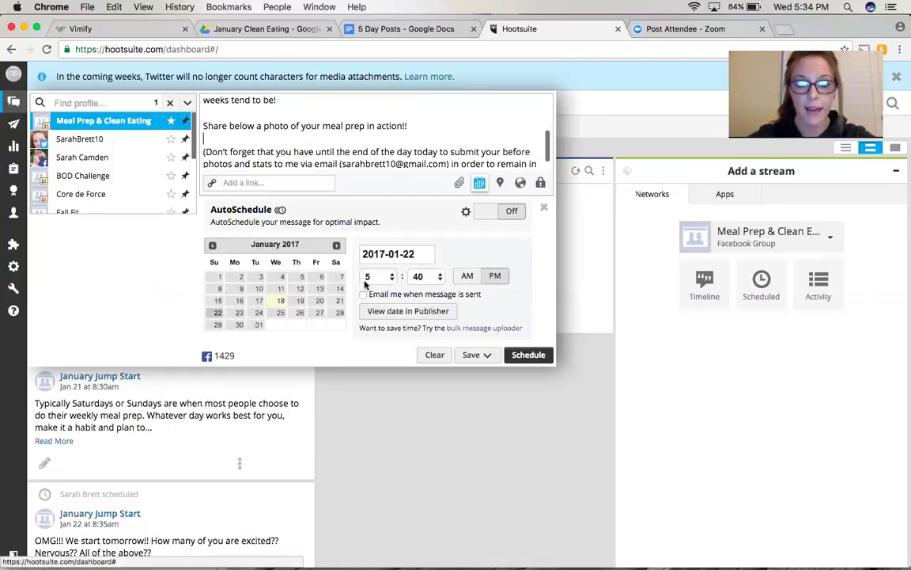
{"action": "left_click", "coordinate": [390, 276]}
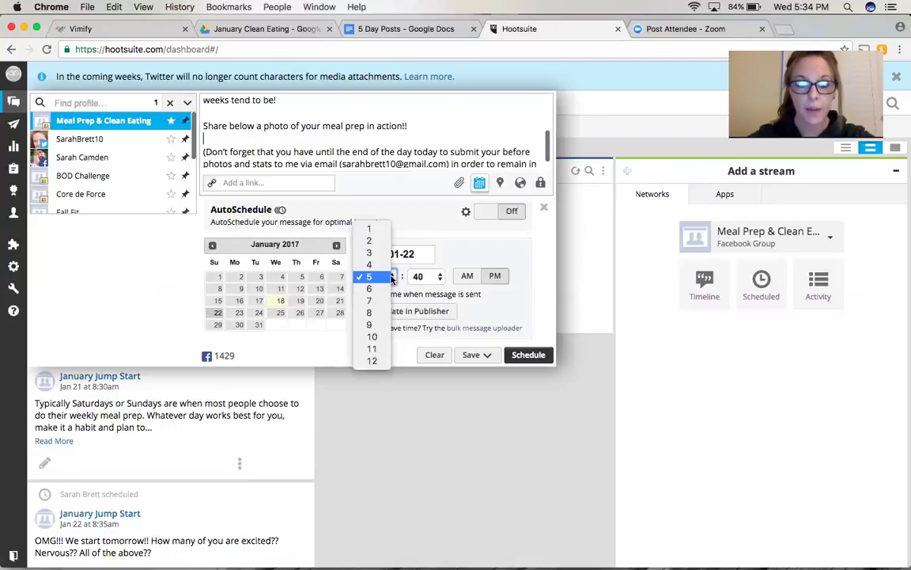
{"action": "left_click", "coordinate": [375, 313]}
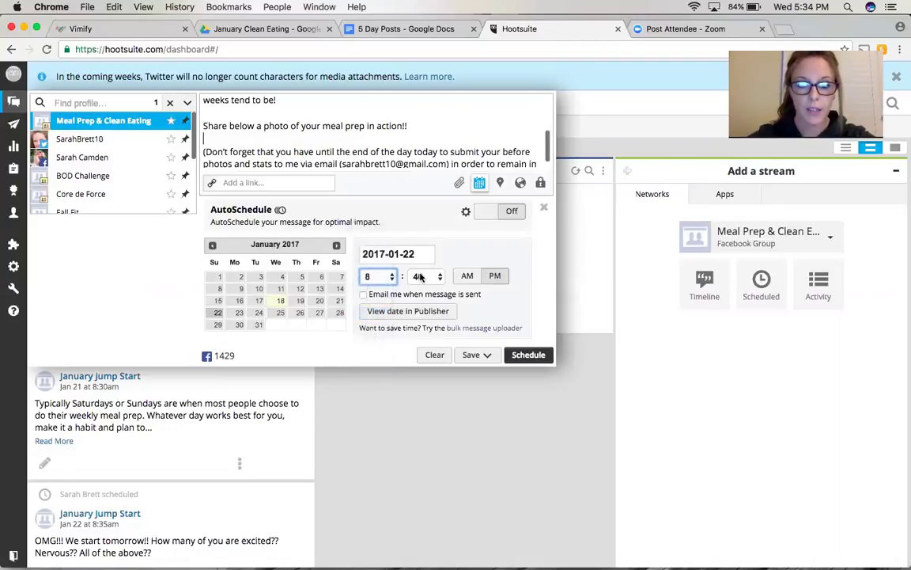
{"action": "left_click", "coordinate": [467, 275]}
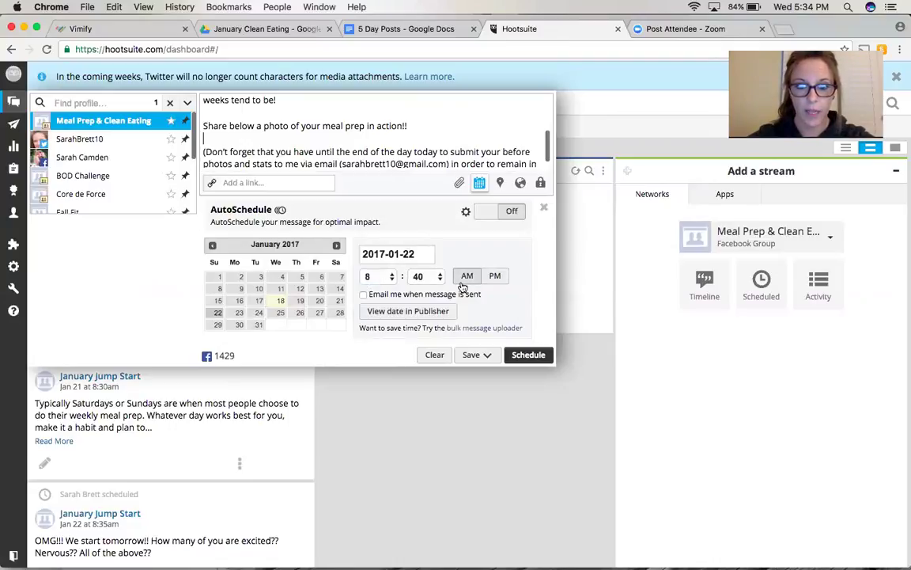
{"action": "left_click", "coordinate": [532, 357]}
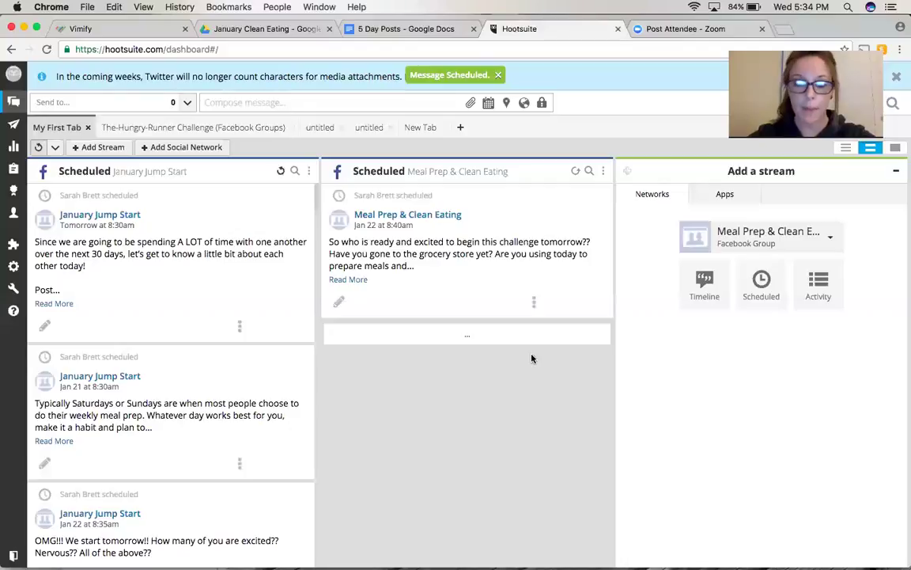
{"action": "left_click", "coordinate": [348, 280]}
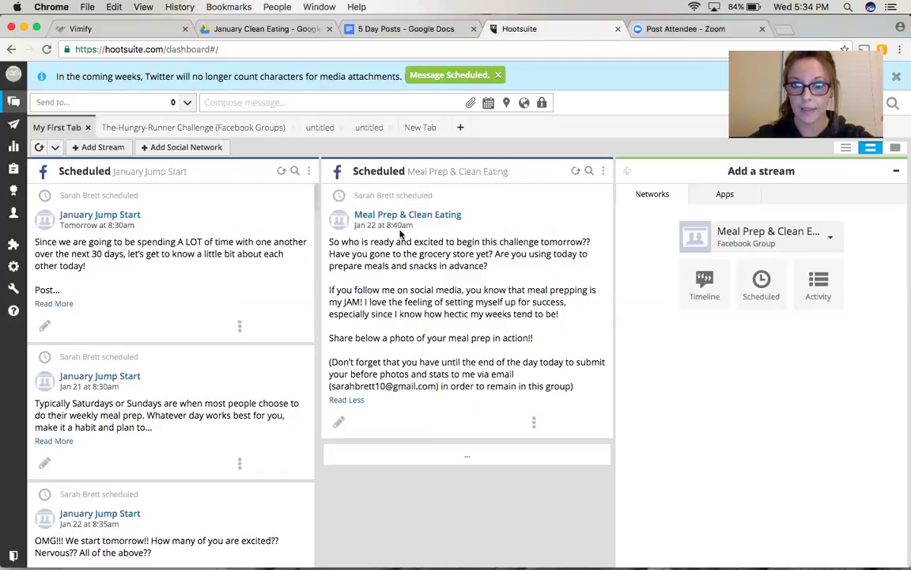
Step: In 5 Day Posts, select the Day 1 post from 'HERE WE GO!!' to 'positive way!' to copy it
{"action": "left_click", "coordinate": [385, 31]}
{"action": "scroll", "coordinate": [413, 254], "scroll_direction": "down", "scroll_amount": 10}
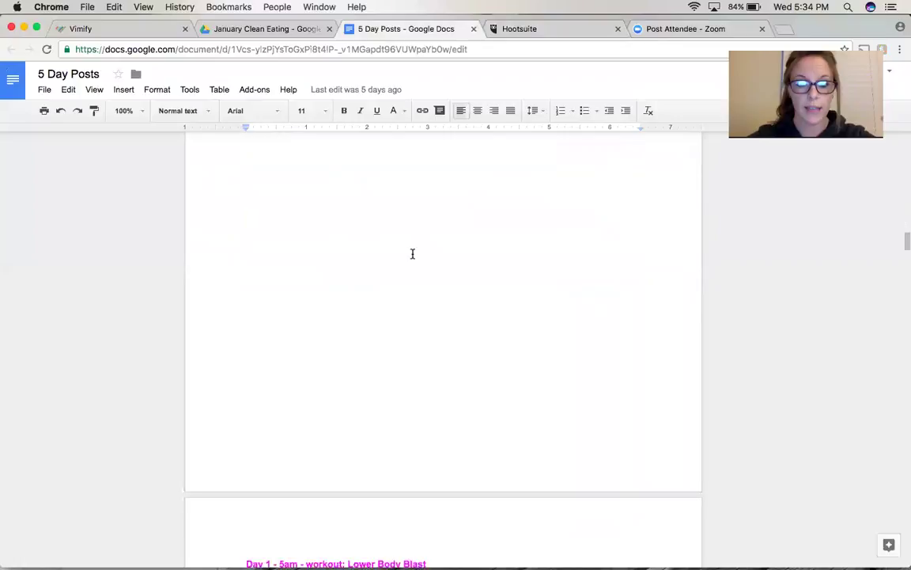
{"action": "scroll", "coordinate": [412, 254], "scroll_direction": "down", "scroll_amount": 3}
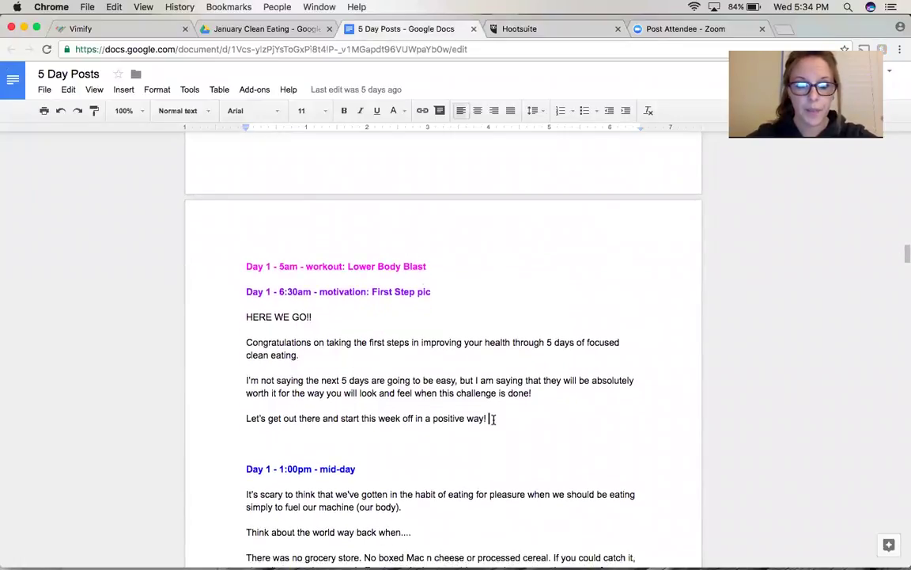
{"action": "left_click_drag", "start_coordinate": [497, 417], "coordinate": [238, 316]}
{"action": "key", "text": "super+c"}
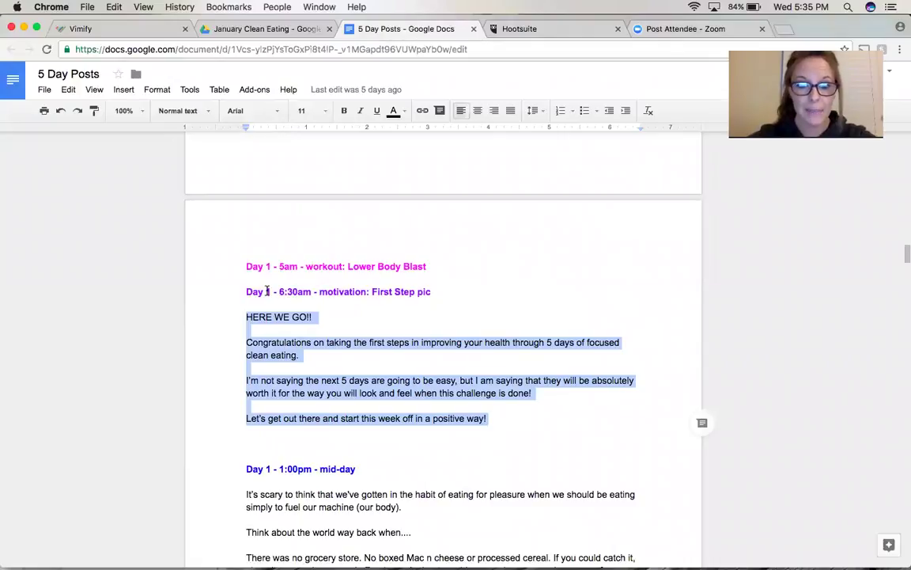
Step: Start a new Hootsuite post to Meal Prep & Clean Eating and paste the Day 1 text
{"action": "left_click", "coordinate": [514, 28]}
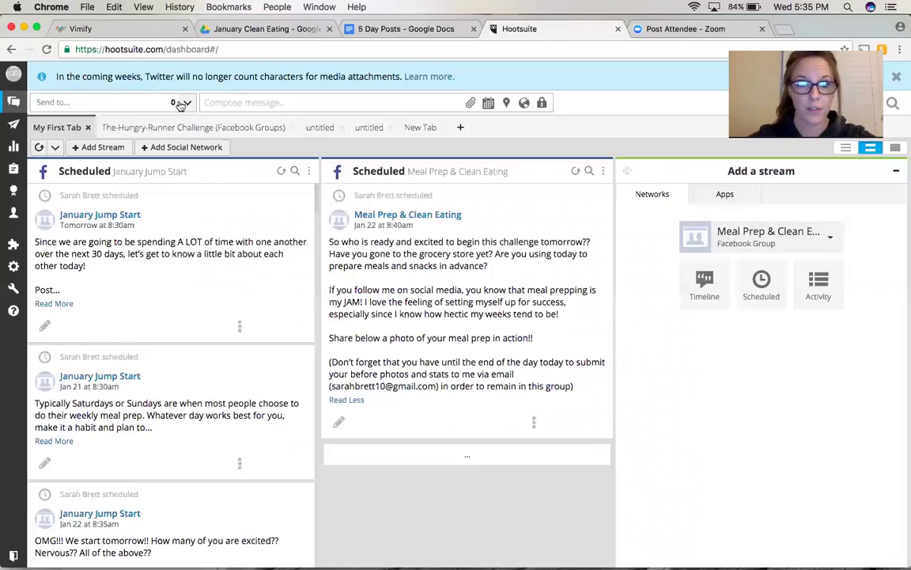
{"action": "left_click", "coordinate": [133, 101]}
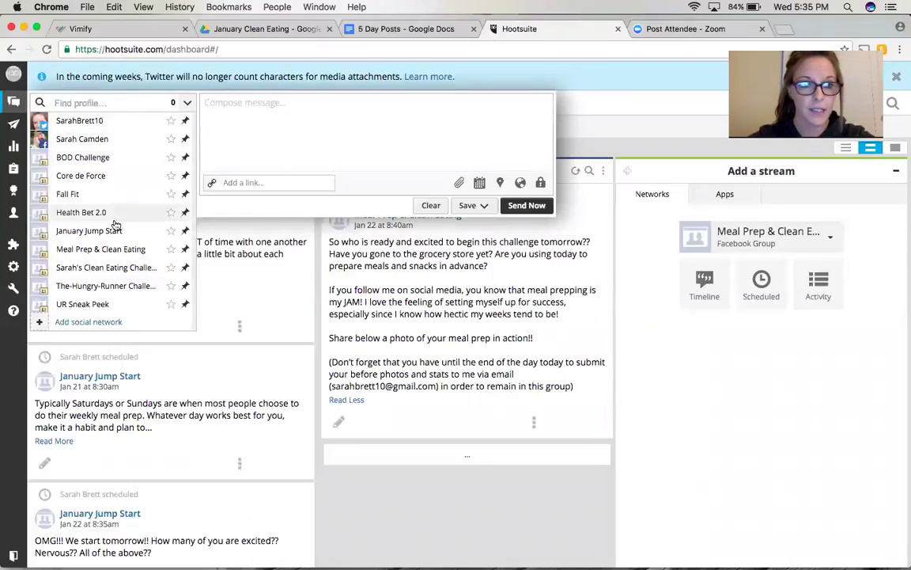
{"action": "left_click", "coordinate": [116, 250]}
{"action": "left_click", "coordinate": [237, 99]}
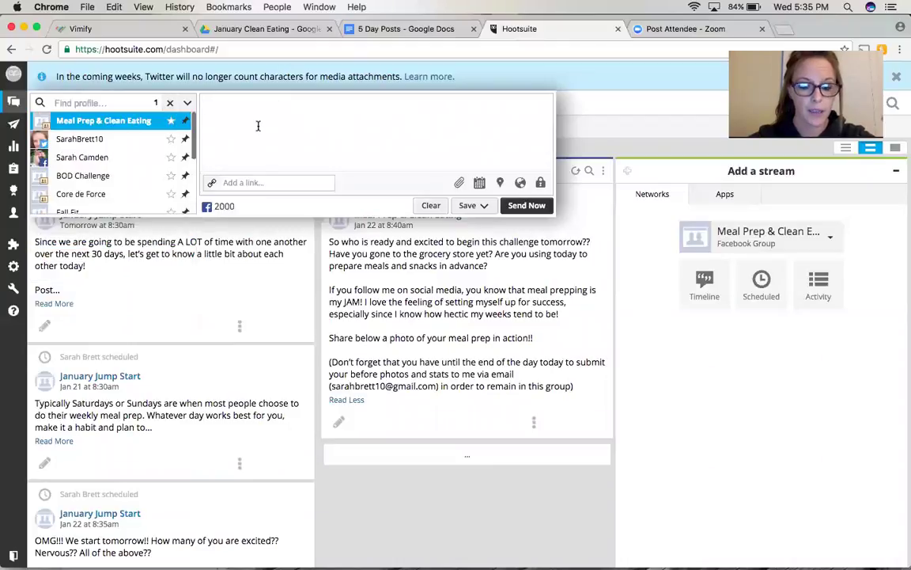
{"action": "key", "text": "super+v"}
Step: Add blank lines after 'HERE WE GO!!' and after the focused clean eating paragraph
{"action": "left_click", "coordinate": [281, 102]}
{"action": "key", "text": "Return"}
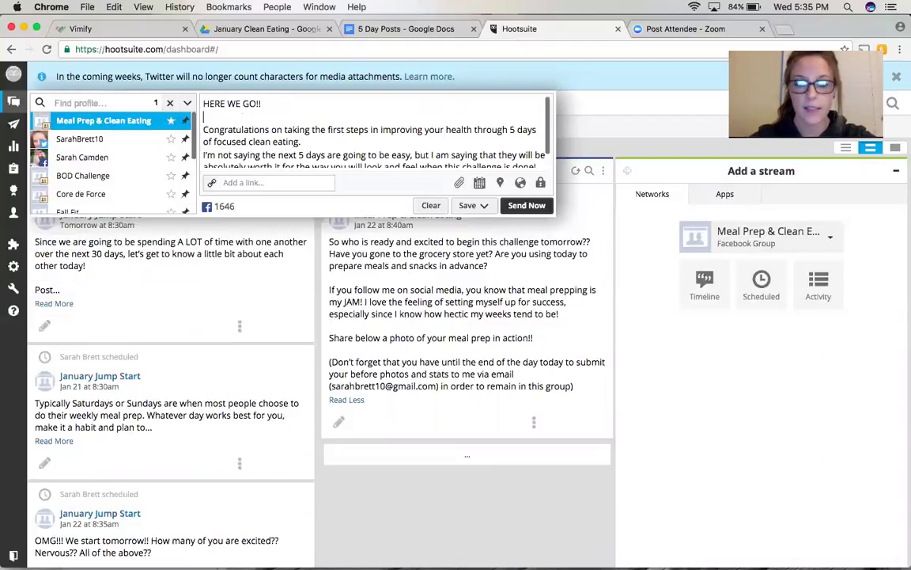
{"action": "left_click", "coordinate": [304, 141]}
{"action": "key", "text": "Return"}
{"action": "scroll", "coordinate": [304, 125], "scroll_direction": "down", "scroll_amount": 2}
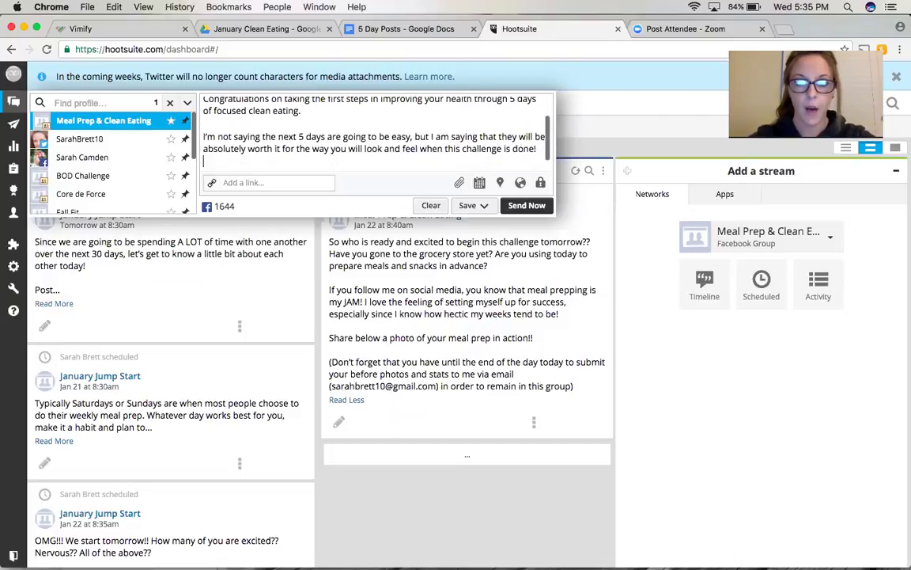
Step: Add a blank line after 'challenge is done!' and upload the Meal Prep challenge image to the post
{"action": "left_click", "coordinate": [537, 149]}
{"action": "key", "text": "Return"}
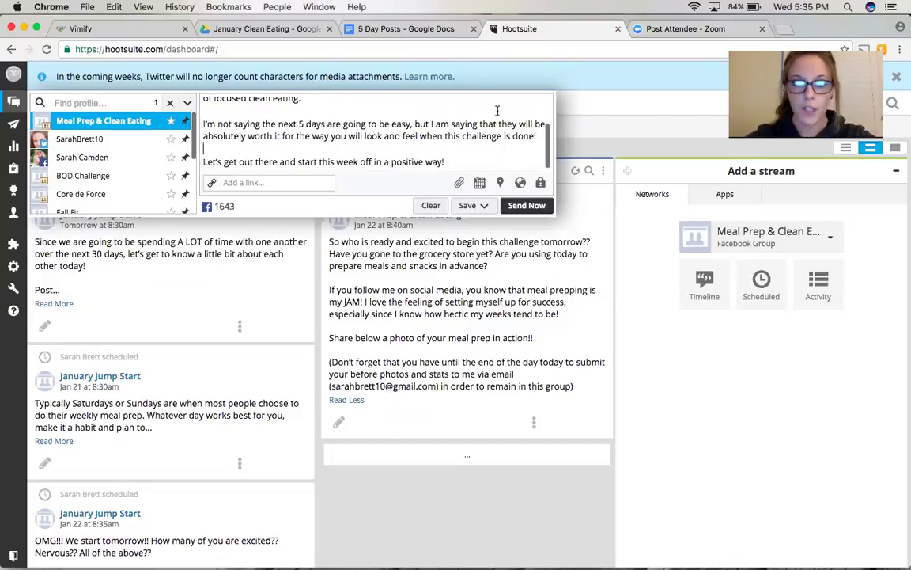
{"action": "left_click", "coordinate": [459, 184]}
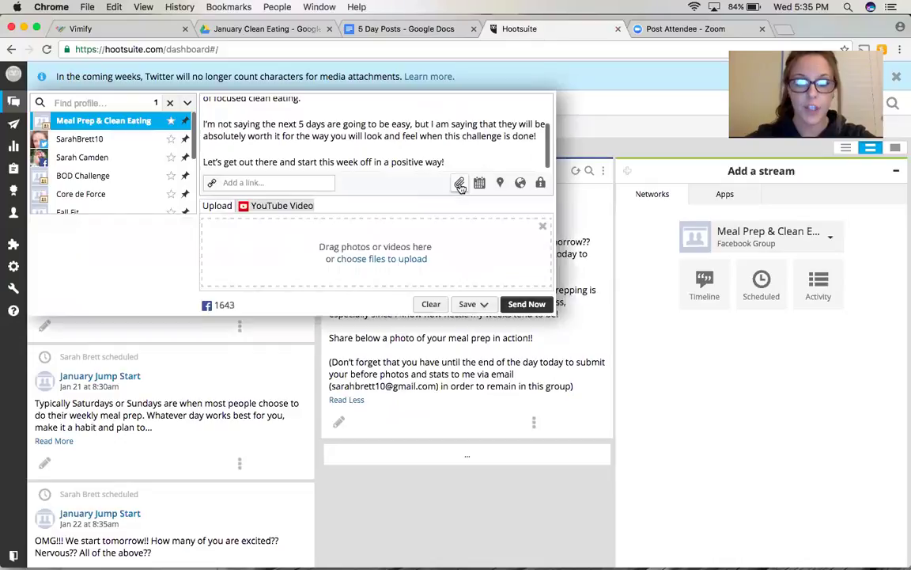
{"action": "left_click", "coordinate": [393, 263]}
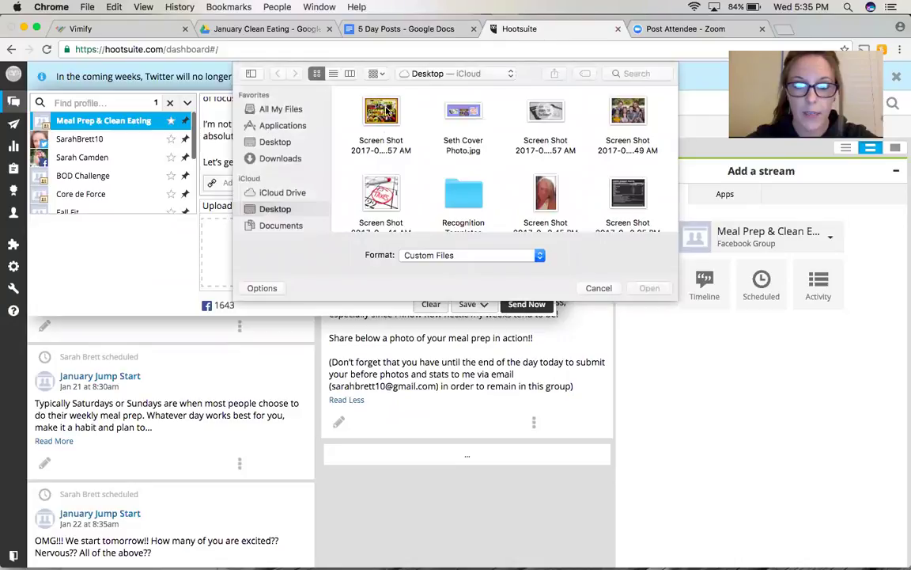
{"action": "double_click", "coordinate": [381, 113]}
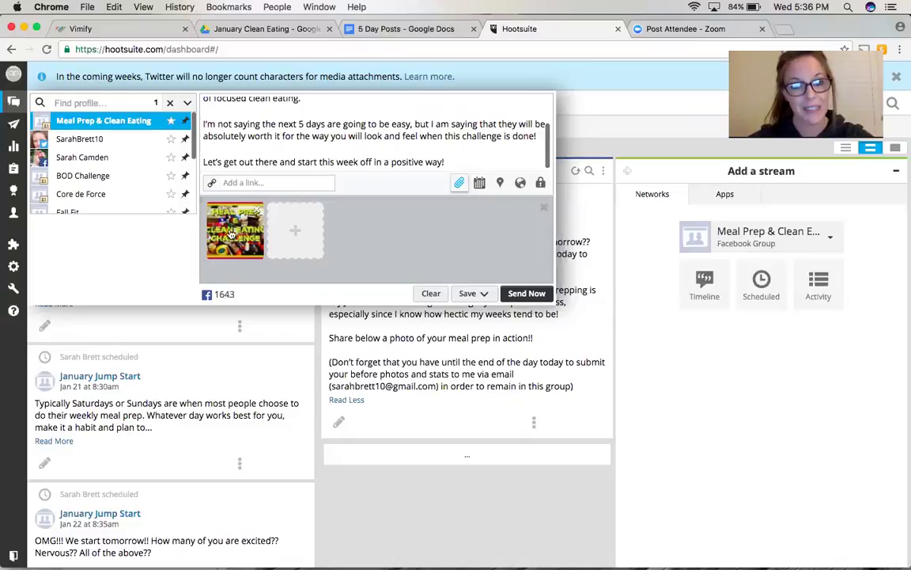
Step: Schedule the Day 1 post for January 23, 2017, with the posting hour set to 6
{"action": "left_click", "coordinate": [480, 183]}
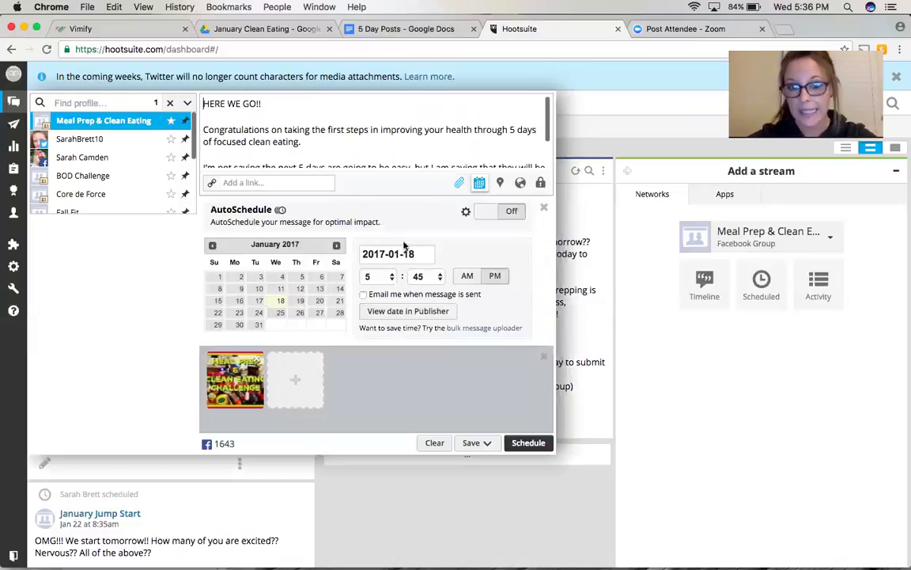
{"action": "left_click", "coordinate": [239, 313]}
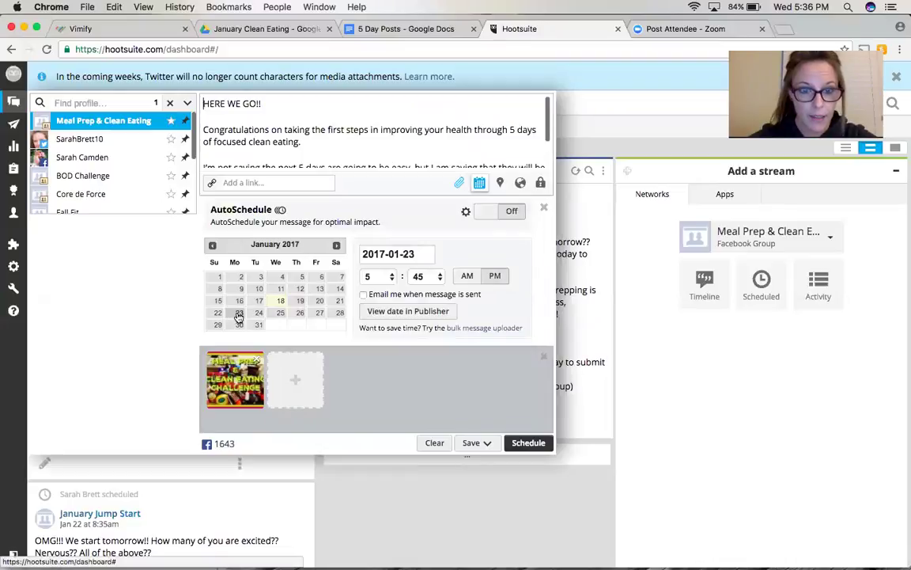
{"action": "left_click", "coordinate": [391, 276]}
{"action": "left_click", "coordinate": [437, 276]}
{"action": "key", "text": "6"}
{"action": "left_click", "coordinate": [437, 276]}
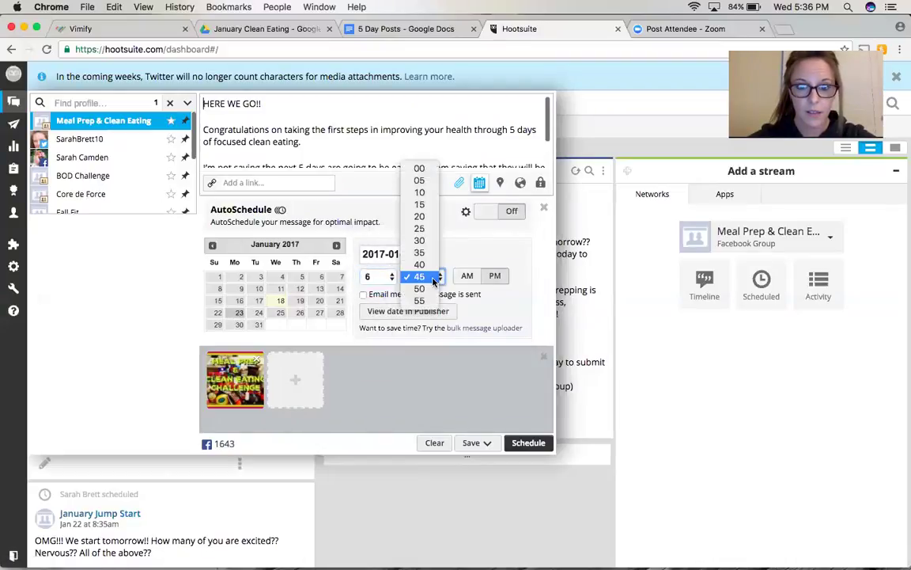
{"action": "left_click", "coordinate": [422, 247]}
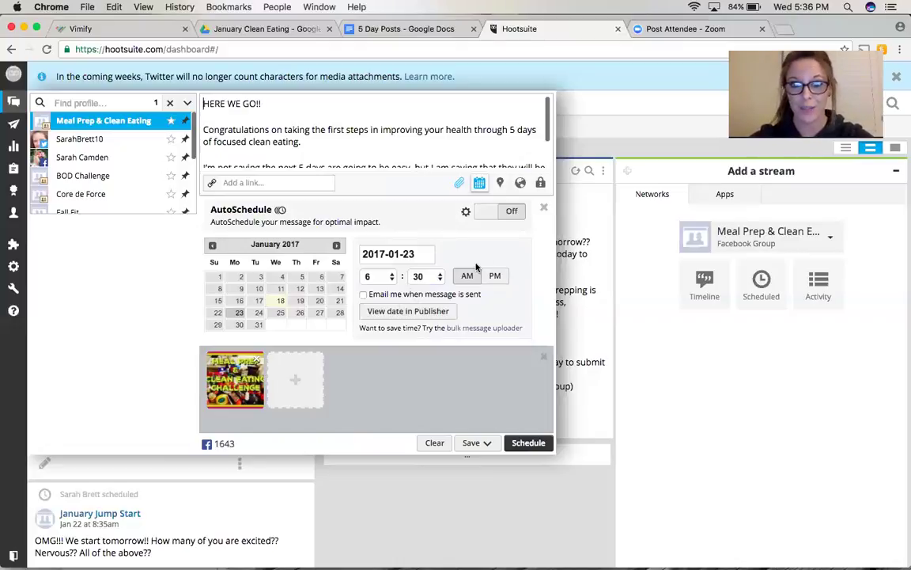
{"action": "left_click", "coordinate": [529, 448]}
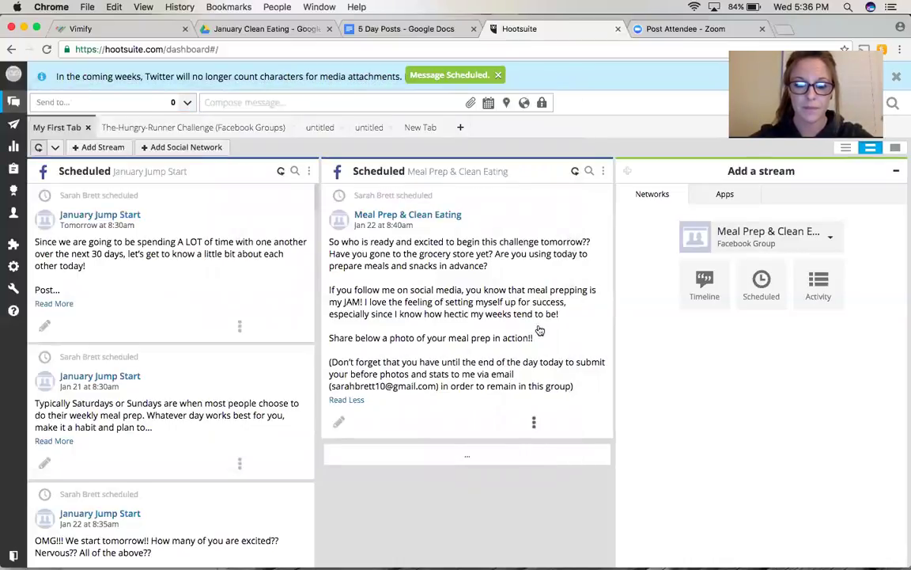
{"action": "scroll", "coordinate": [550, 300], "scroll_direction": "down", "scroll_amount": 2}
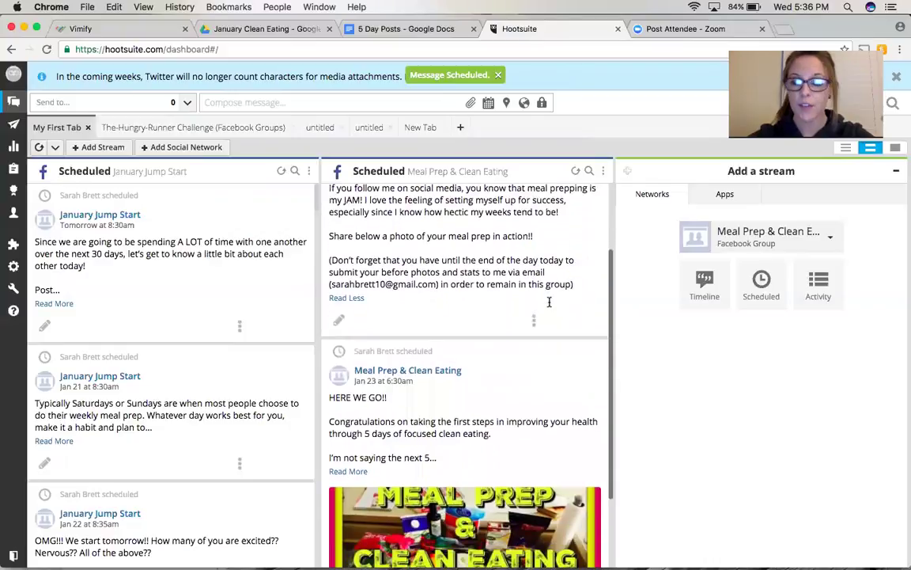
{"action": "scroll", "coordinate": [550, 300], "scroll_direction": "down", "scroll_amount": 3}
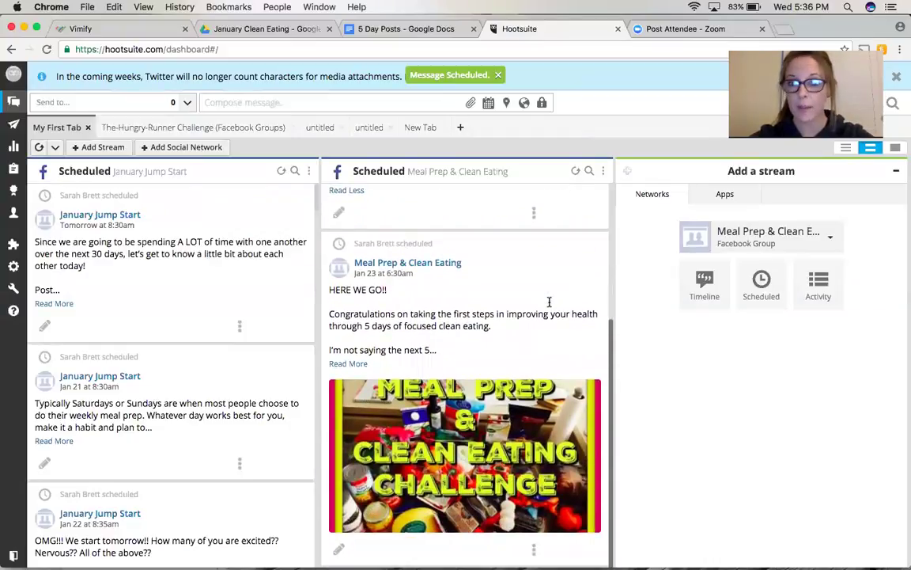
{"action": "left_click", "coordinate": [424, 28]}
{"action": "scroll", "coordinate": [425, 280], "scroll_direction": "down", "scroll_amount": 15}
{"action": "scroll", "coordinate": [424, 280], "scroll_direction": "up", "scroll_amount": 5}
{"action": "scroll", "coordinate": [425, 280], "scroll_direction": "up", "scroll_amount": 3}
{"action": "left_click", "coordinate": [522, 29]}
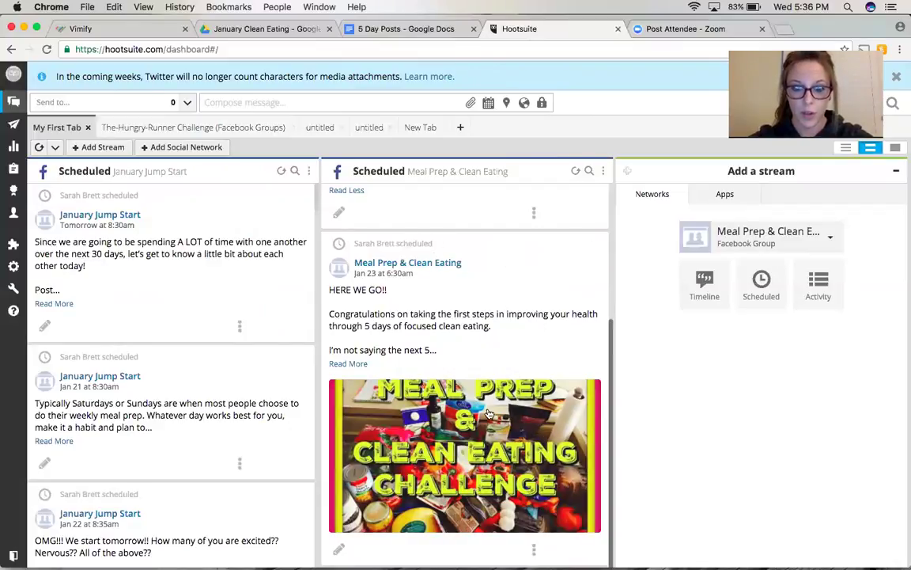
{"action": "left_click", "coordinate": [341, 551]}
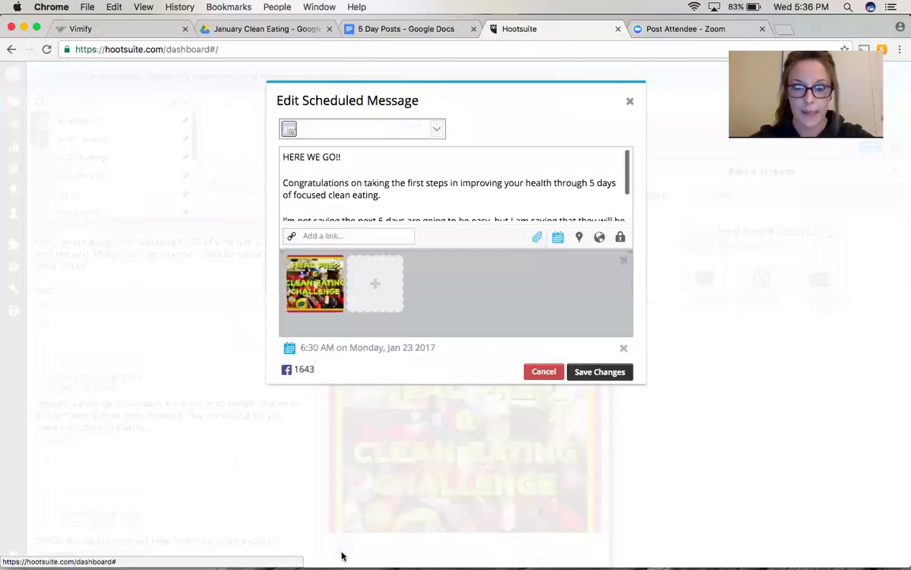
{"action": "left_click", "coordinate": [630, 102]}
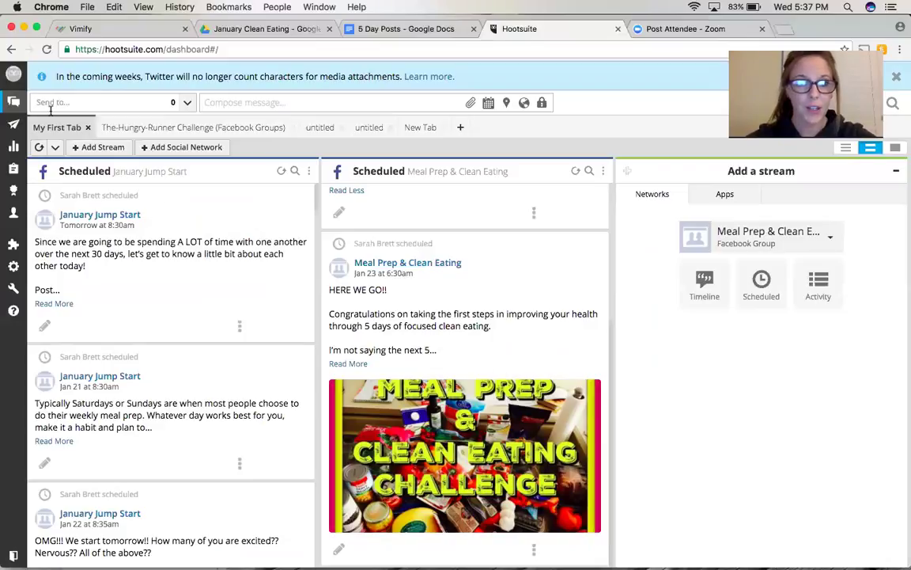
Step: Begin adding a Facebook network, sign in with the account password, then close the picker without adding any
{"action": "left_click", "coordinate": [14, 73]}
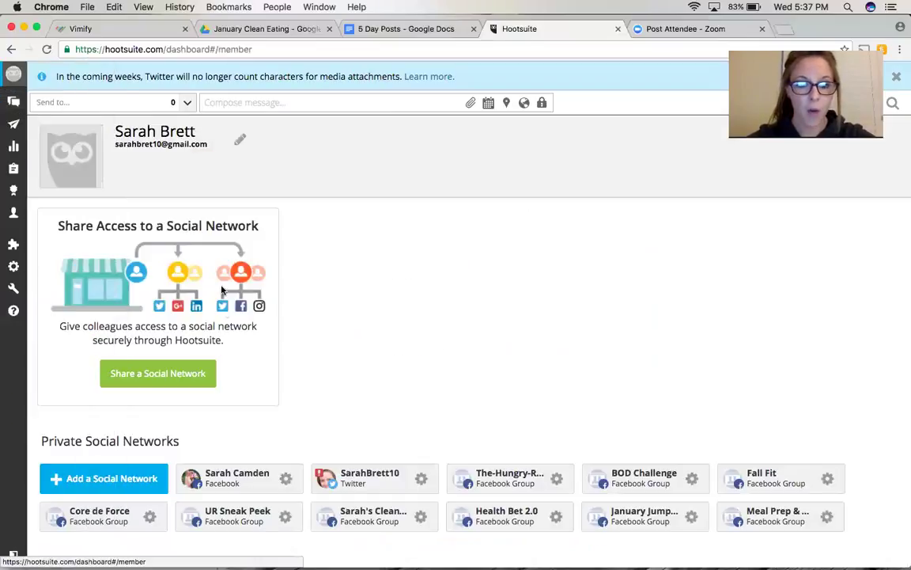
{"action": "left_click", "coordinate": [102, 478]}
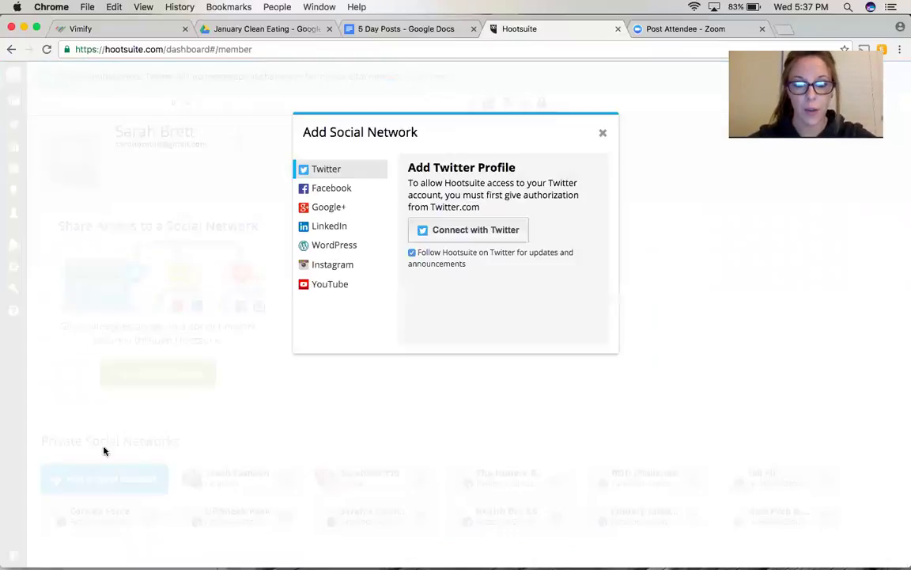
{"action": "left_click", "coordinate": [341, 193]}
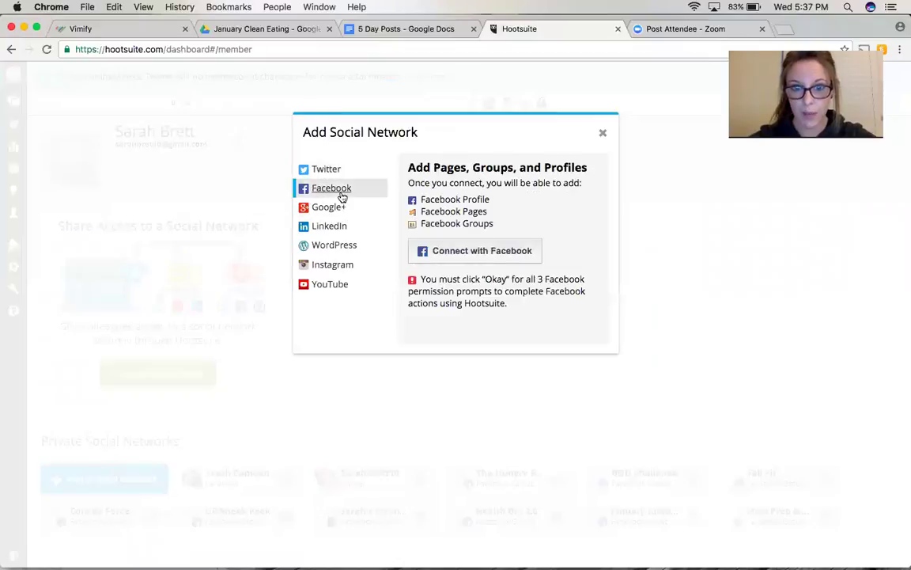
{"action": "left_click", "coordinate": [447, 255]}
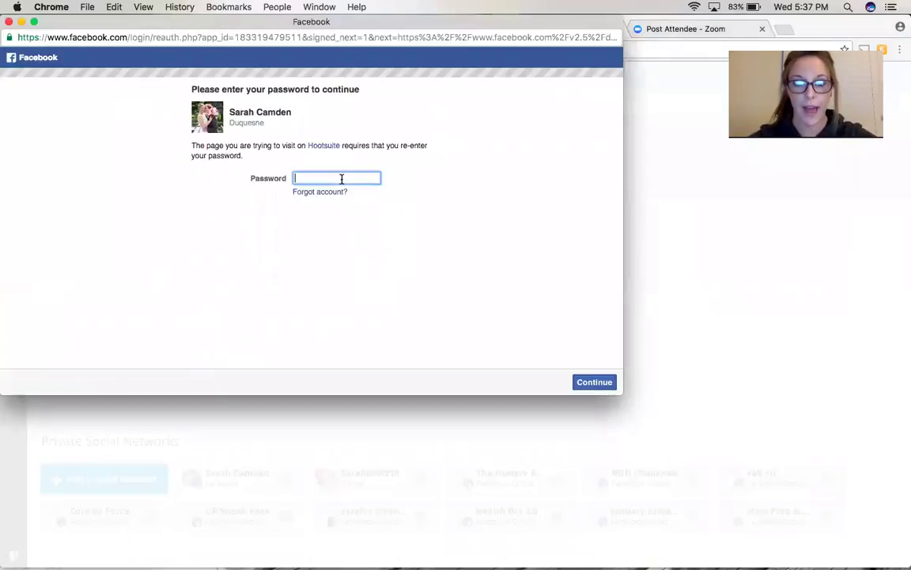
{"action": "type", "text": "•••••••••••"}
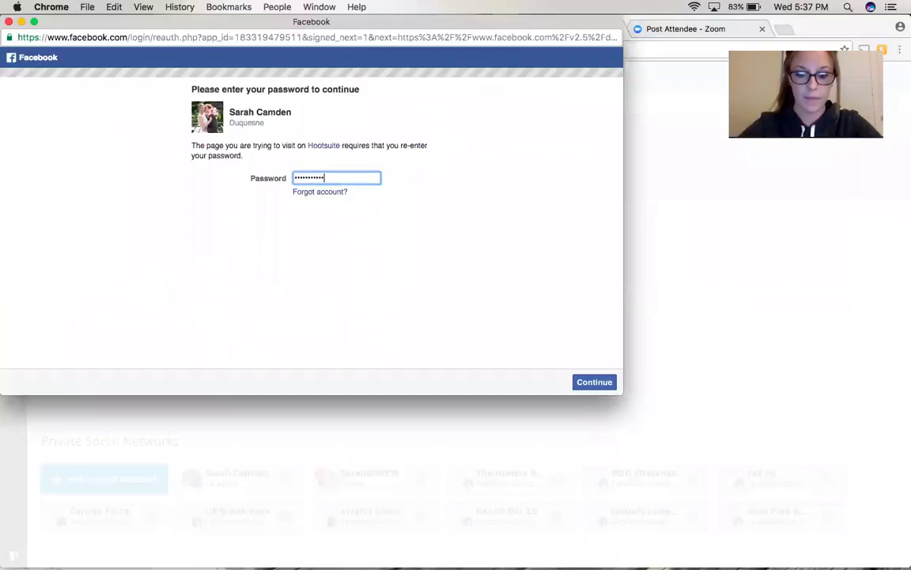
{"action": "key", "text": "Return"}
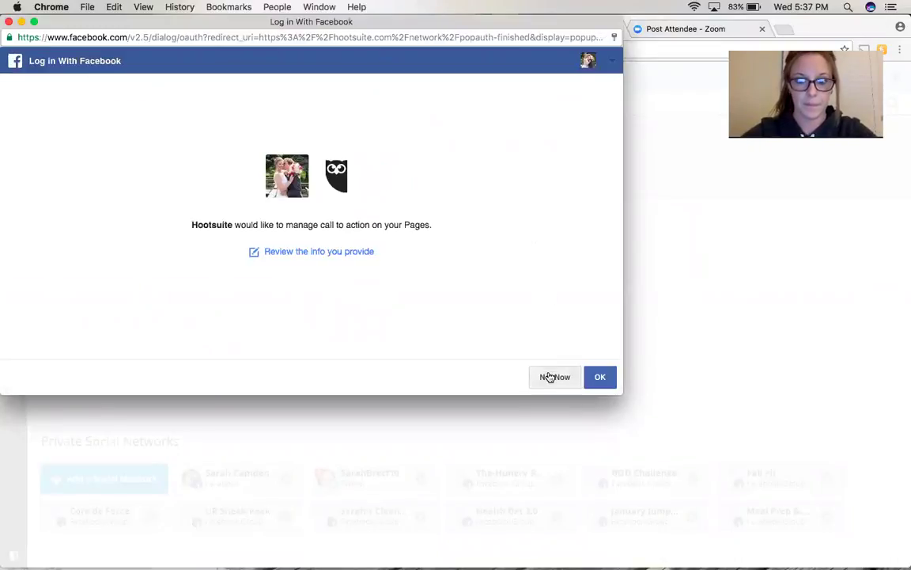
{"action": "left_click", "coordinate": [550, 377]}
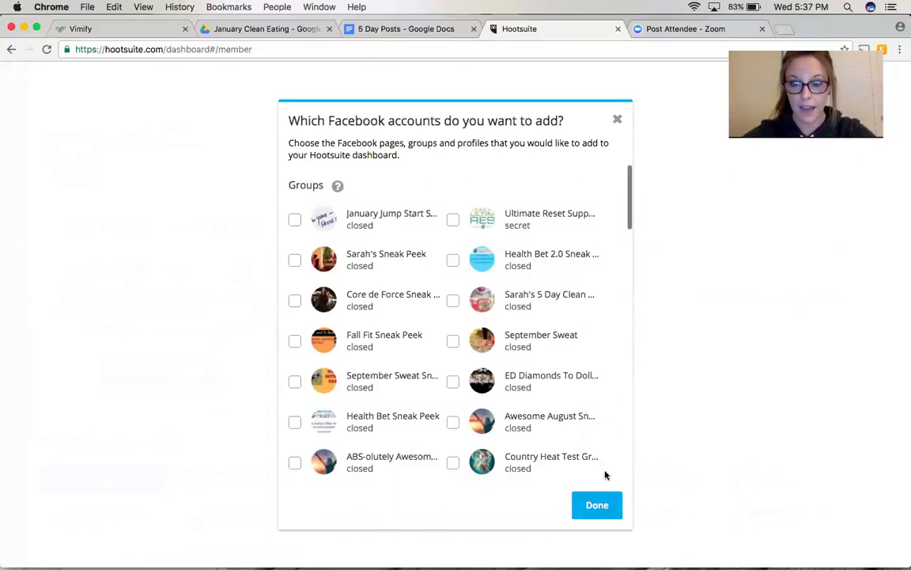
{"action": "left_click", "coordinate": [617, 120]}
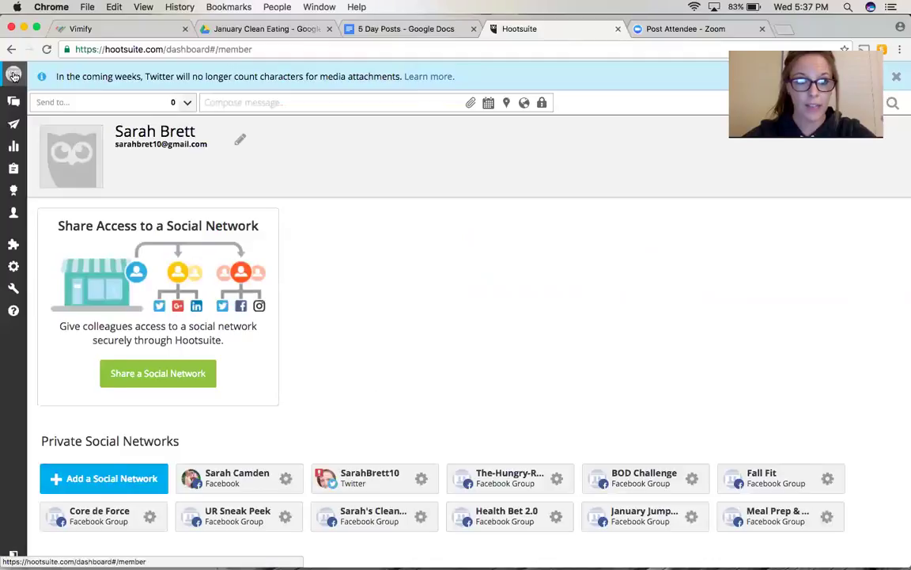
Step: Return to the streams dashboard and browse the Add a stream account list without changing it
{"action": "left_click", "coordinate": [14, 101]}
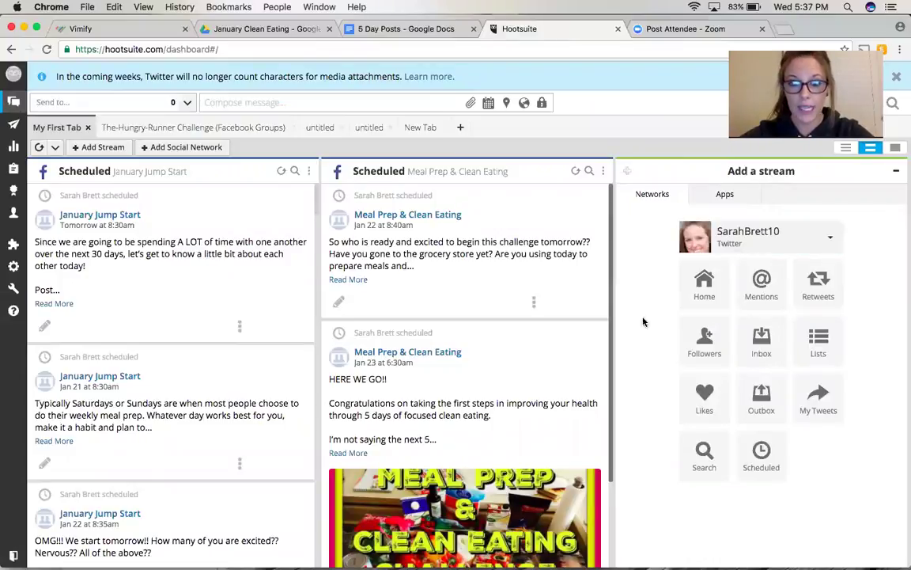
{"action": "left_click", "coordinate": [734, 229]}
{"action": "scroll", "coordinate": [805, 317], "scroll_direction": "down", "scroll_amount": 2}
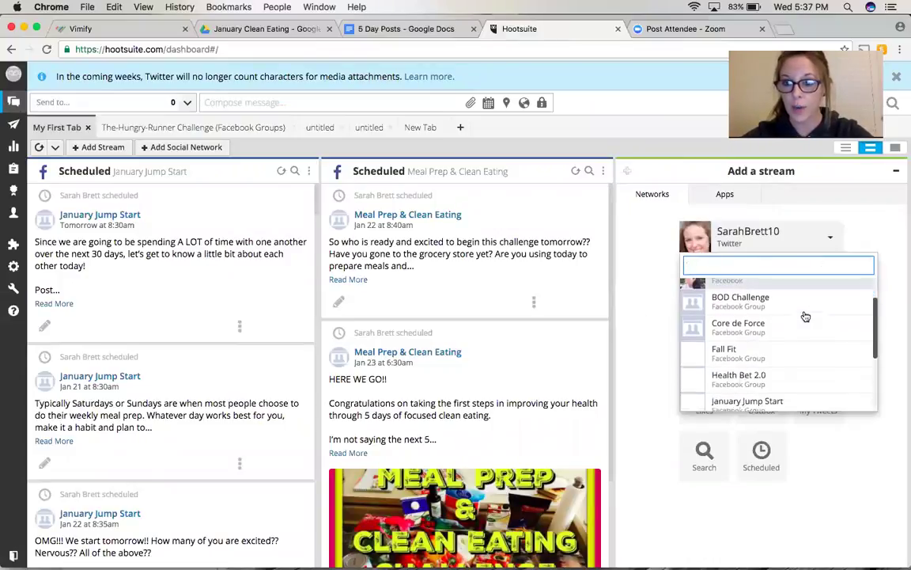
{"action": "scroll", "coordinate": [805, 316], "scroll_direction": "down", "scroll_amount": 2}
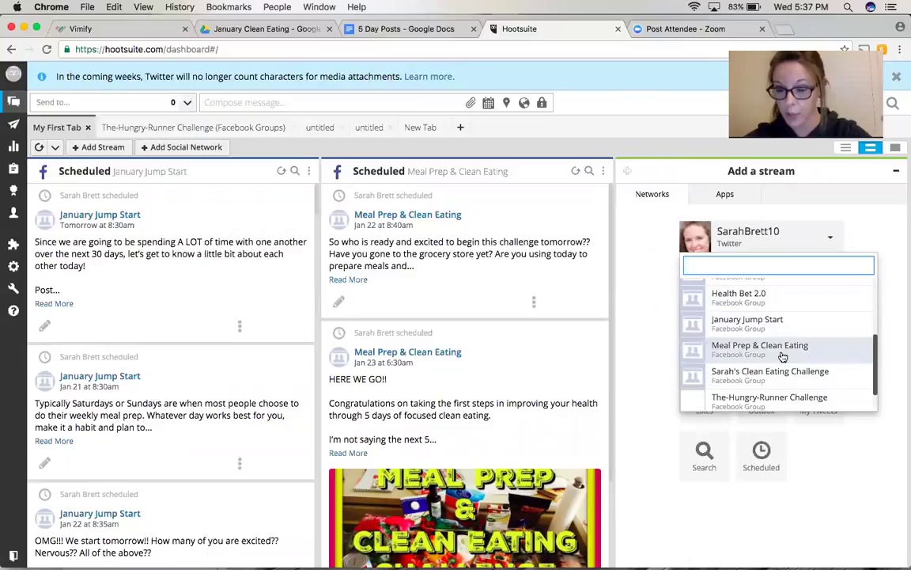
{"action": "left_click", "coordinate": [657, 325]}
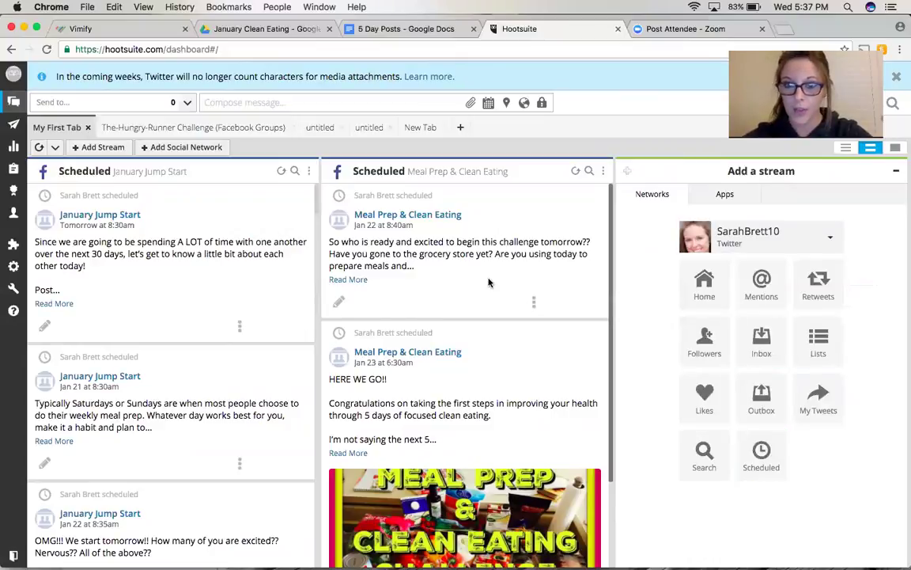
Step: Scroll the January Jump Start column to review its scheduled posts through Day One
{"action": "scroll", "coordinate": [489, 280], "scroll_direction": "down", "scroll_amount": 3}
{"action": "scroll", "coordinate": [276, 236], "scroll_direction": "down", "scroll_amount": 5}
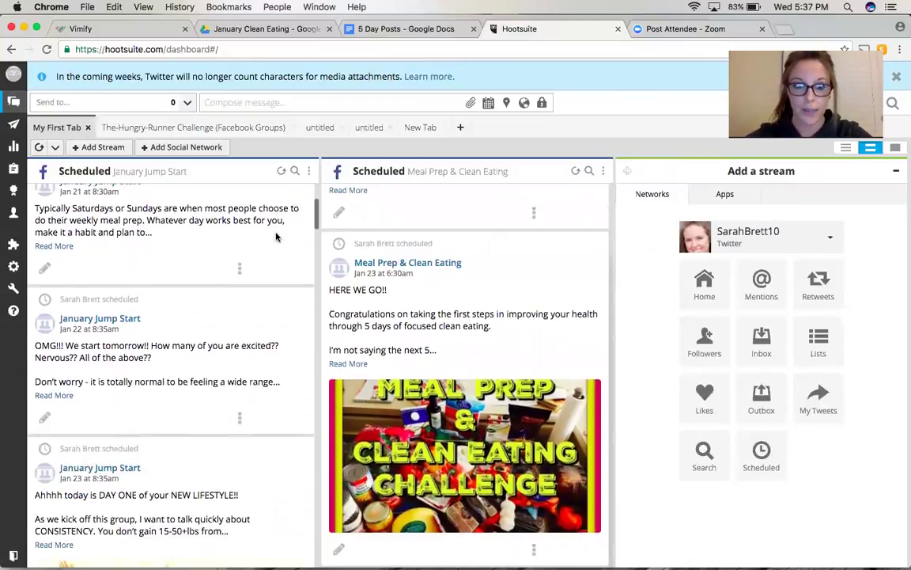
{"action": "scroll", "coordinate": [276, 236], "scroll_direction": "down", "scroll_amount": 15}
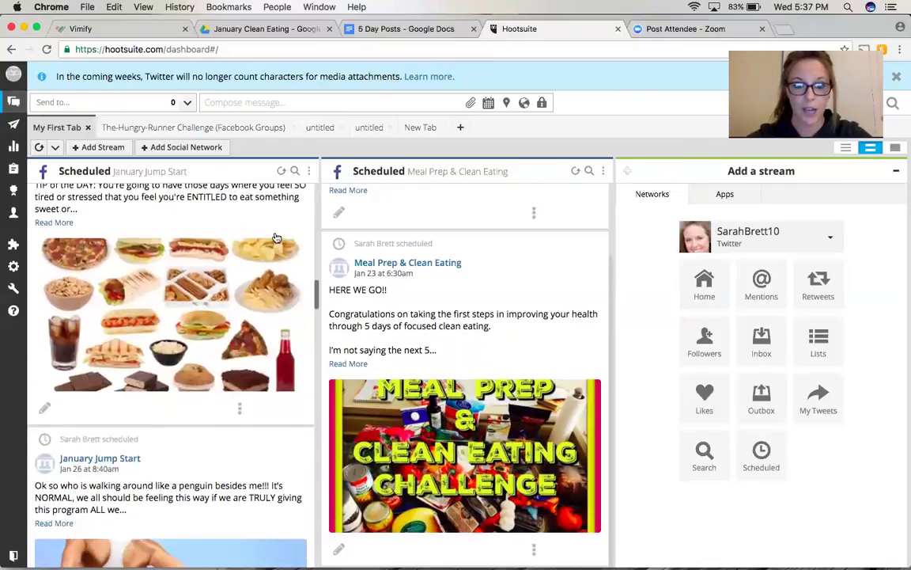
{"action": "scroll", "coordinate": [277, 236], "scroll_direction": "up", "scroll_amount": 10}
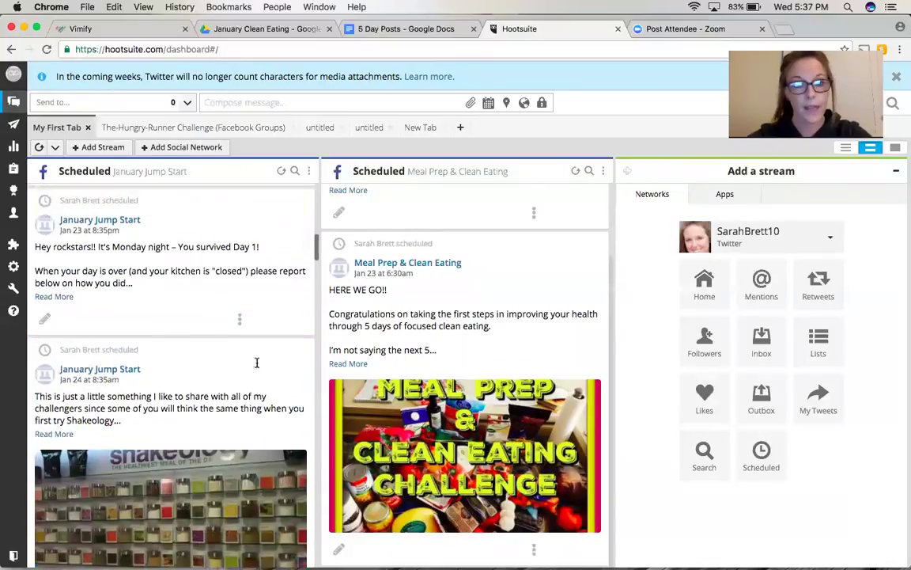
{"action": "scroll", "coordinate": [256, 362], "scroll_direction": "up", "scroll_amount": 8}
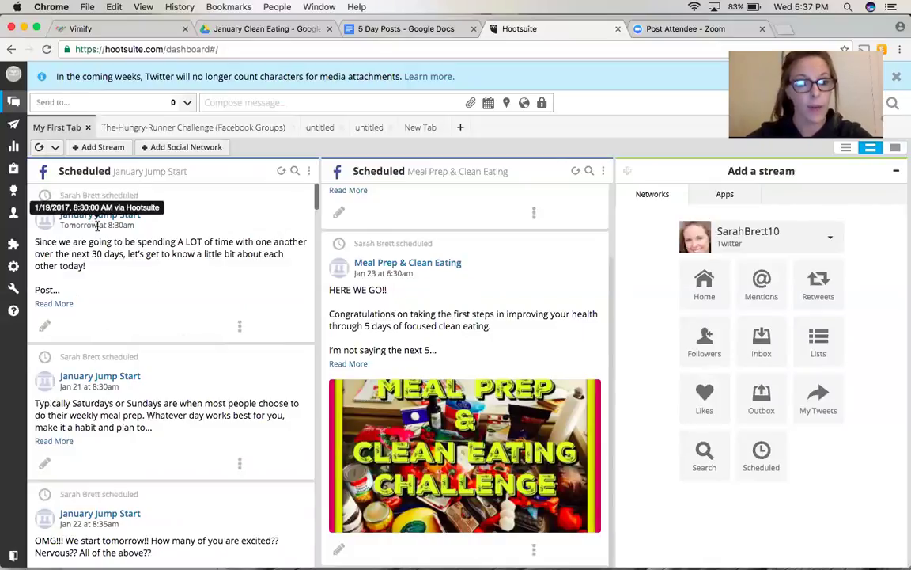
{"action": "scroll", "coordinate": [113, 265], "scroll_direction": "down", "scroll_amount": 2}
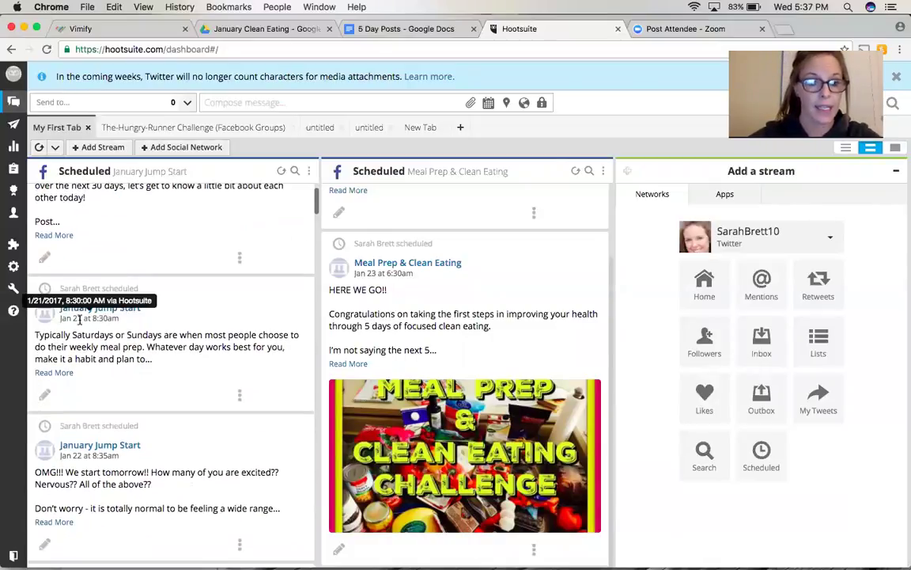
{"action": "scroll", "coordinate": [102, 364], "scroll_direction": "down", "scroll_amount": 2}
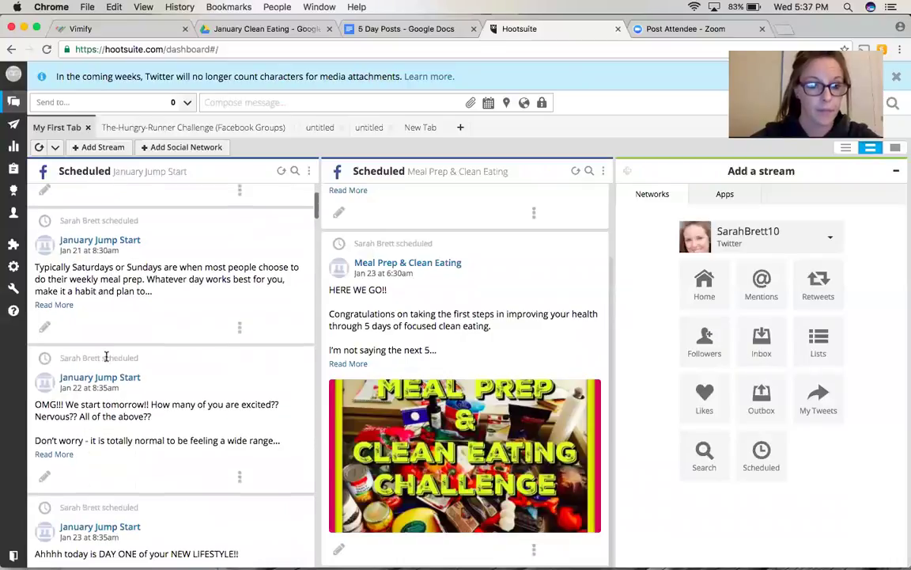
{"action": "scroll", "coordinate": [107, 387], "scroll_direction": "down", "scroll_amount": 4}
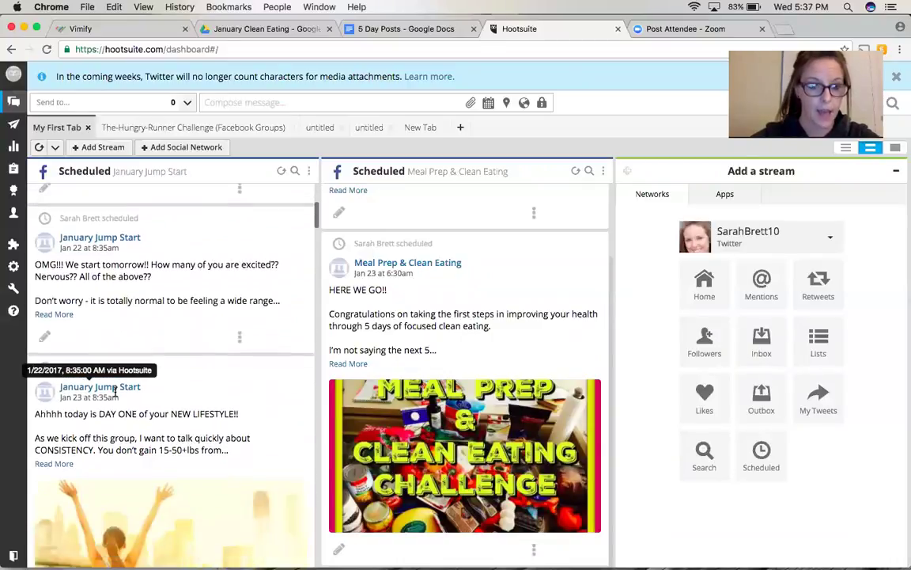
{"action": "scroll", "coordinate": [139, 407], "scroll_direction": "down", "scroll_amount": 2}
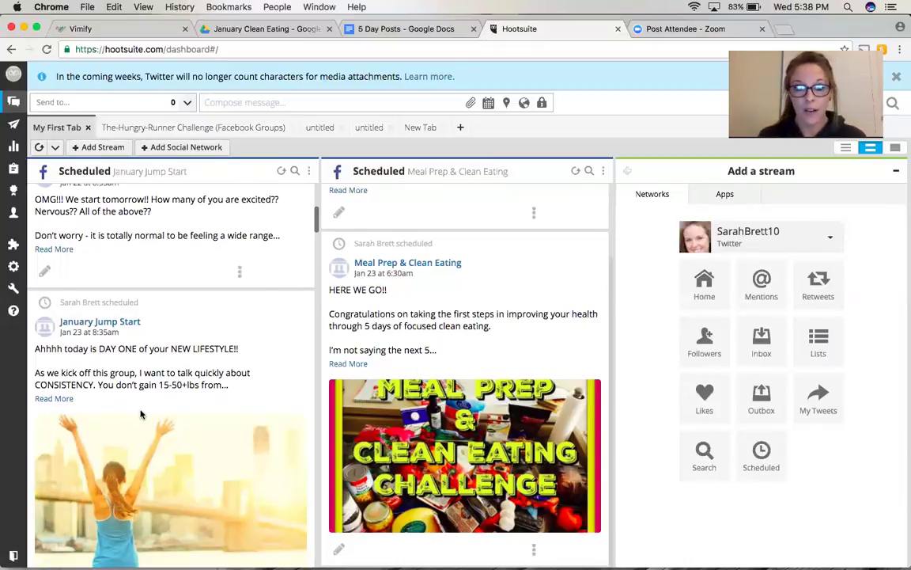
{"action": "scroll", "coordinate": [419, 362], "scroll_direction": "up", "scroll_amount": 2}
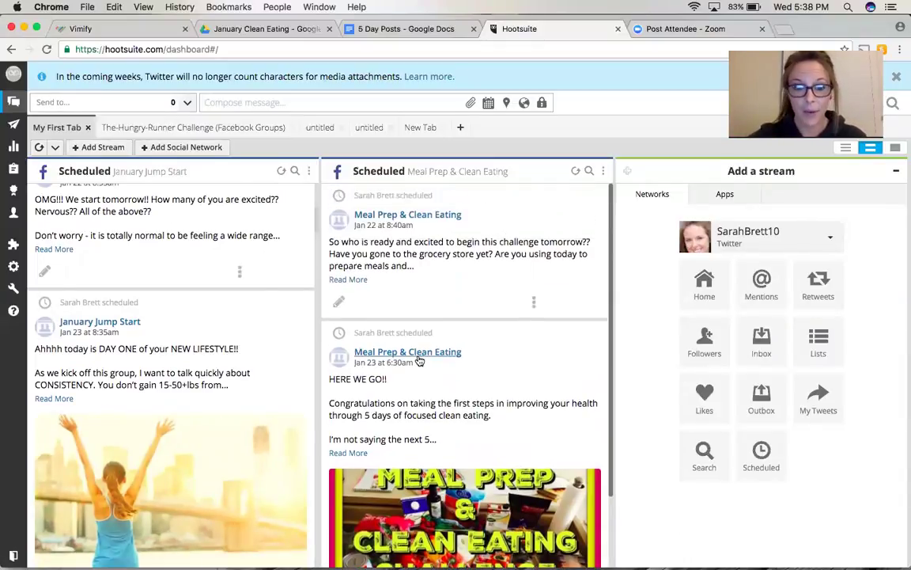